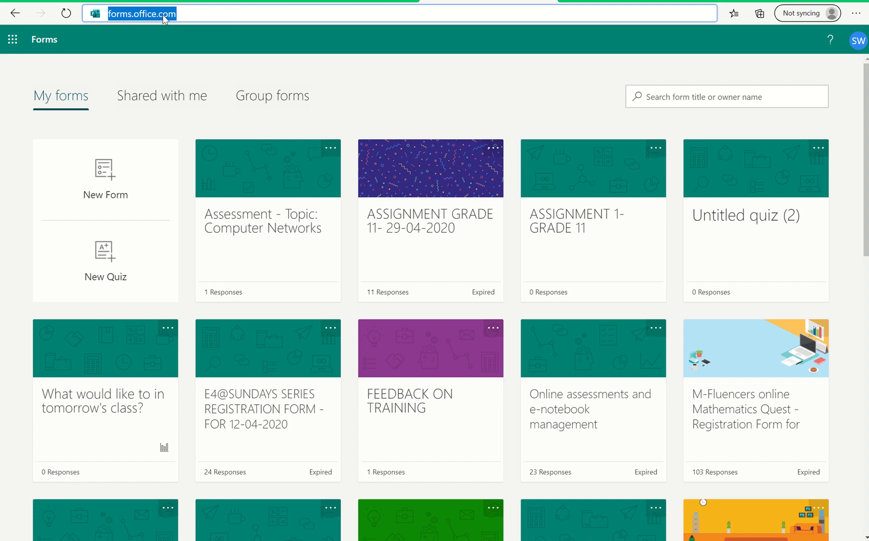
Load forms.office.com and create a new quiz.
click(181, 14)
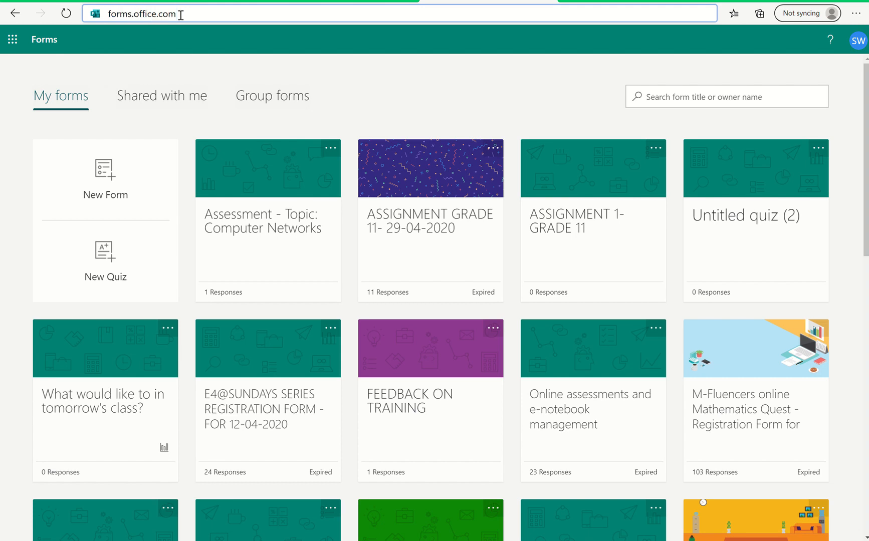
key(Return)
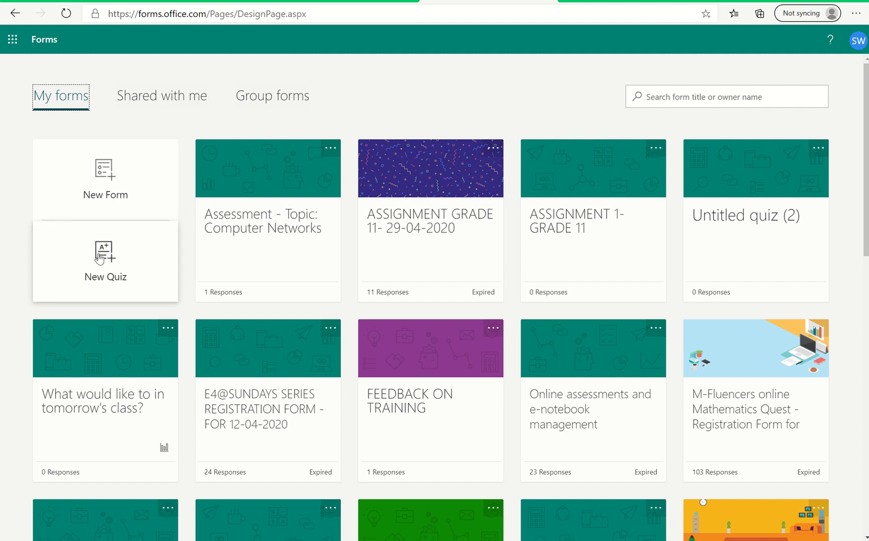
click(102, 248)
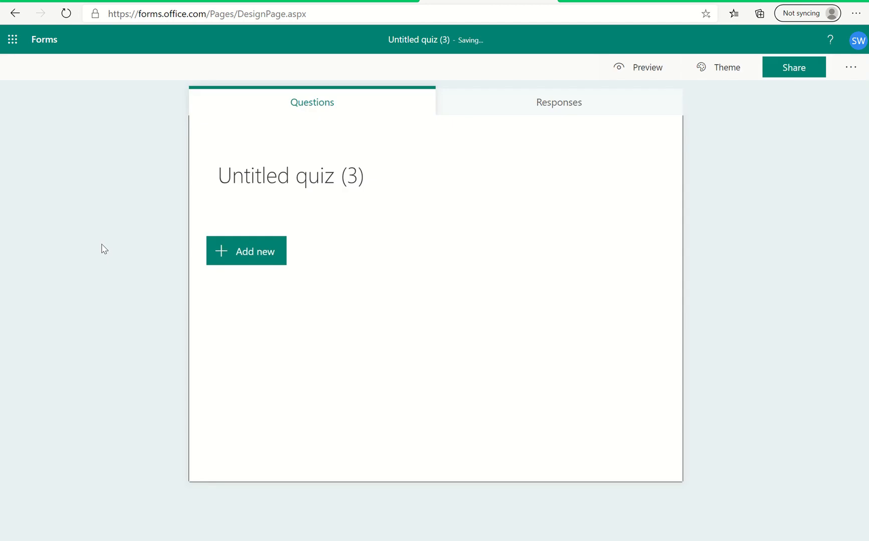
Title the quiz "Assessment on Computer Networks".
click(288, 186)
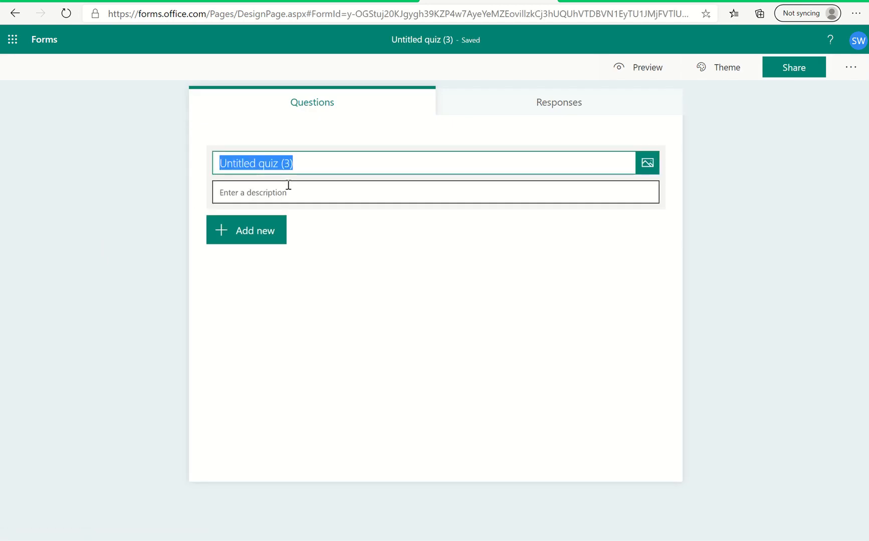
text(Q)
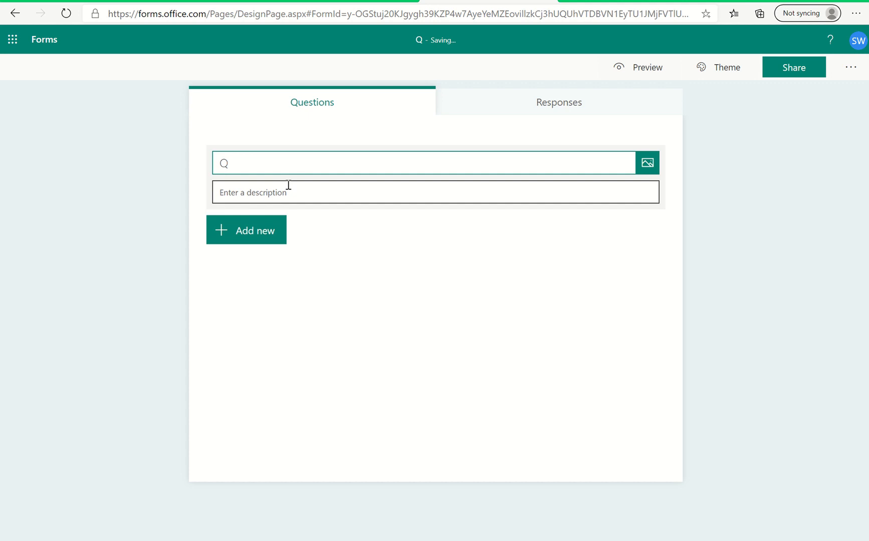
key(BackSpace)
text(Assessment)
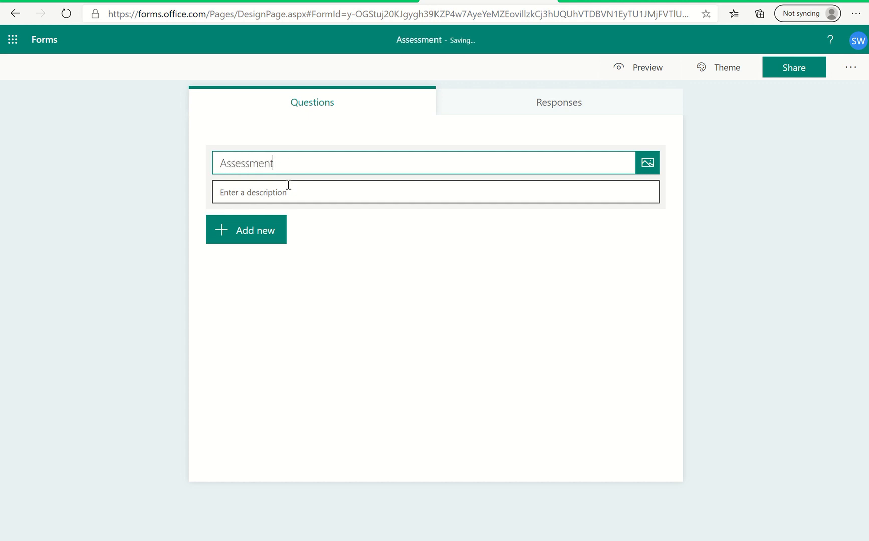
text( on)
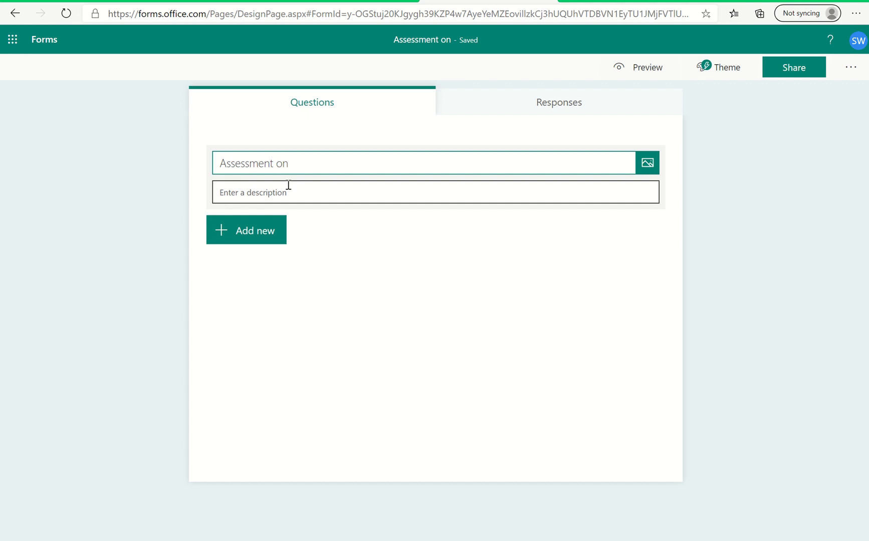
text( Comp)
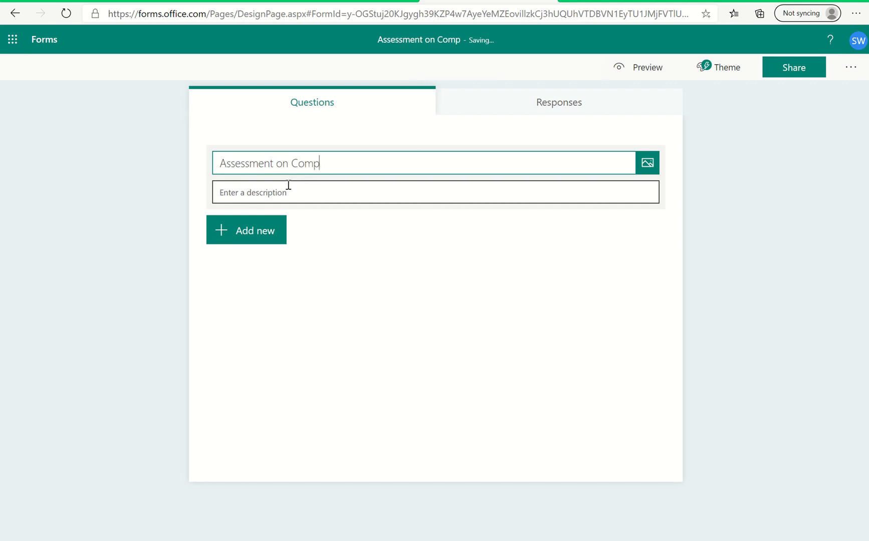
text(uter Netw)
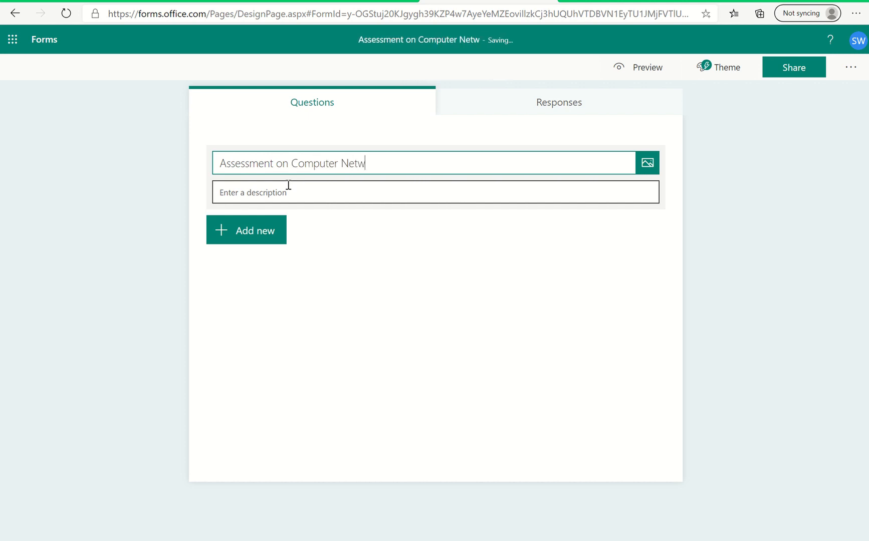
text(orks)
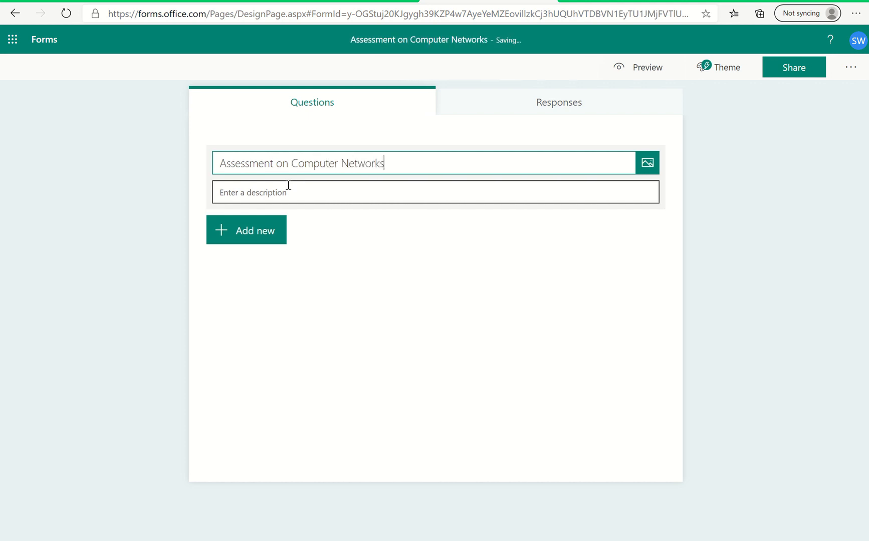
Enter the quiz description "This is to assess your learning about Network Devices".
click(241, 192)
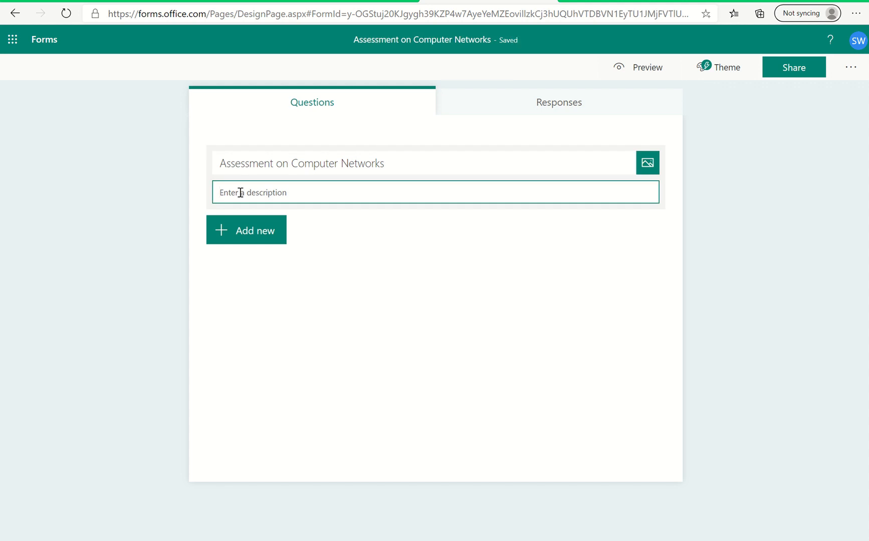
text(This is to)
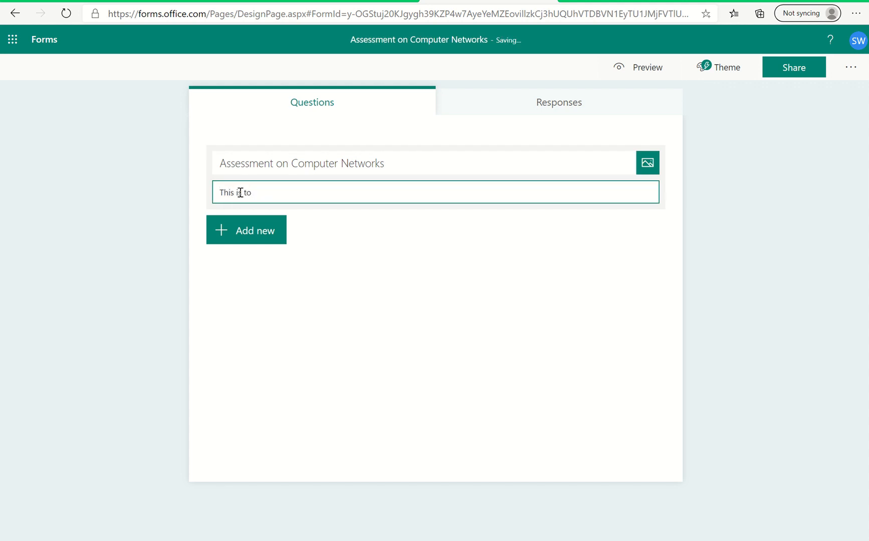
text( assess your learning about)
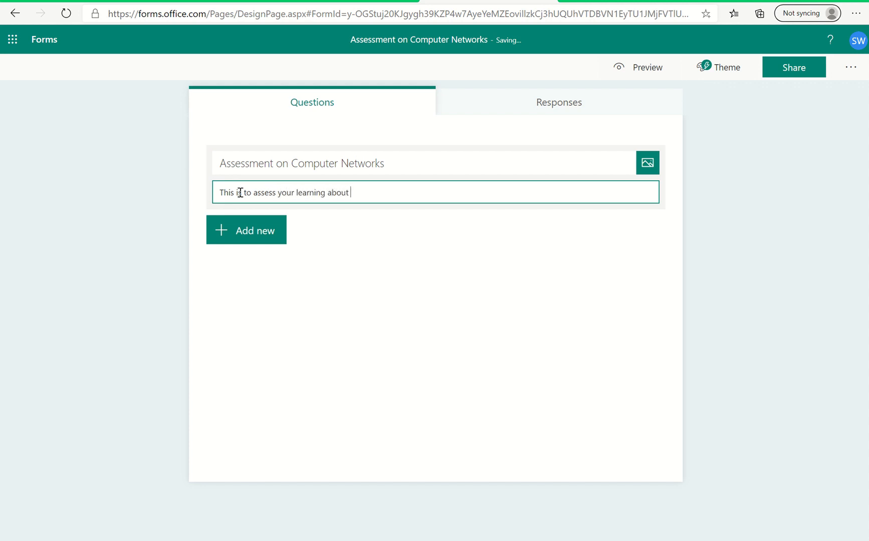
text( Network Devices)
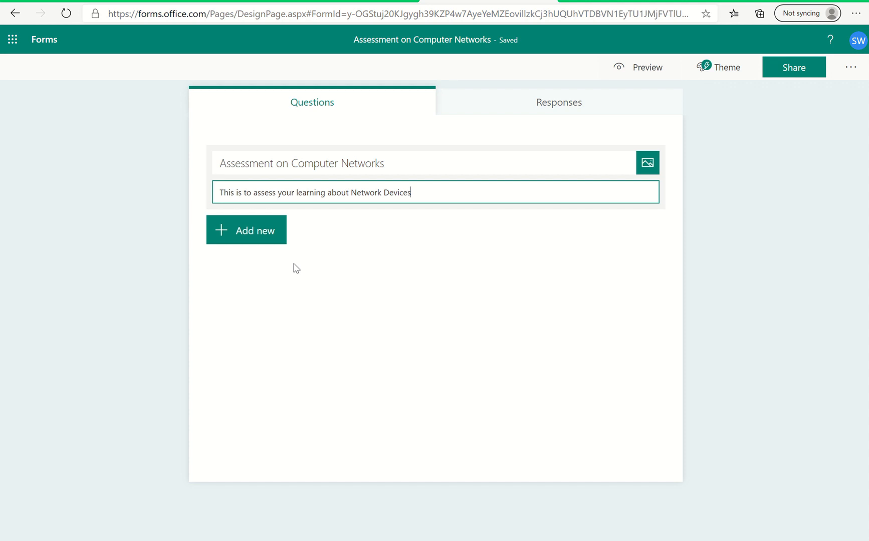
Add a Text question reading "Identify this device. Write any two functions of it.".
click(257, 233)
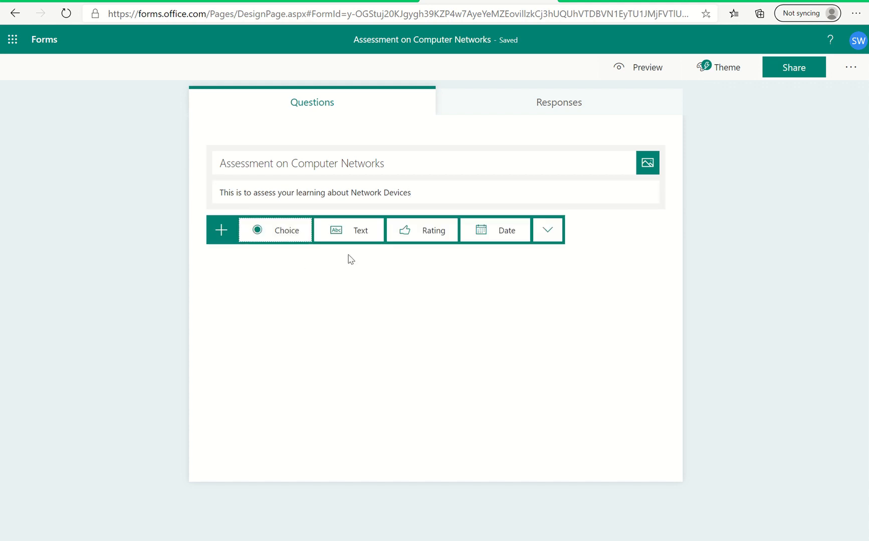
click(368, 233)
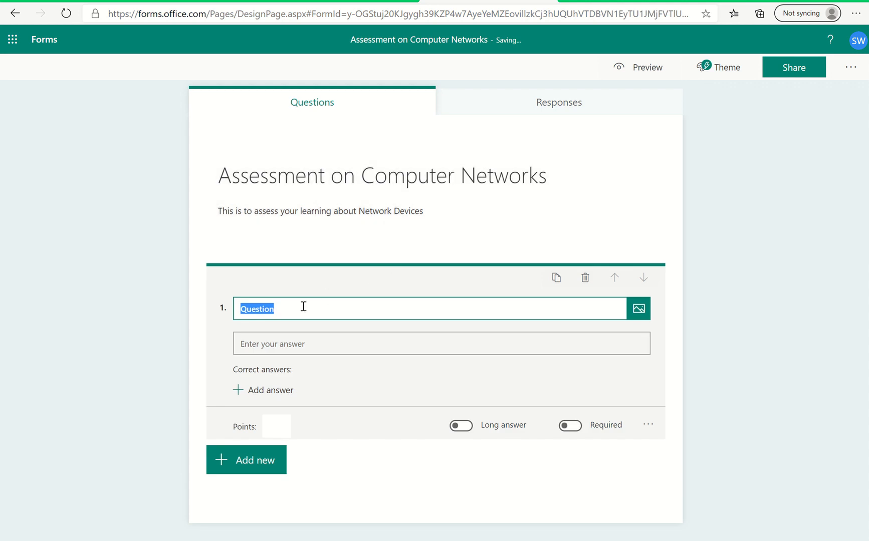
click(301, 311)
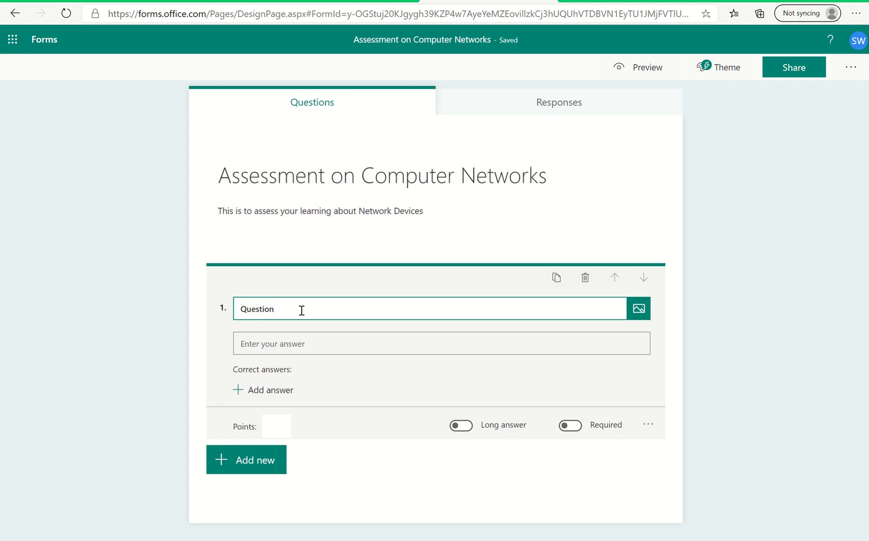
key(BackSpace)
key(BackSpace)
key(BackSpace)
key(BackSpace)
key(BackSpace)
key(BackSpace)
key(BackSpace)
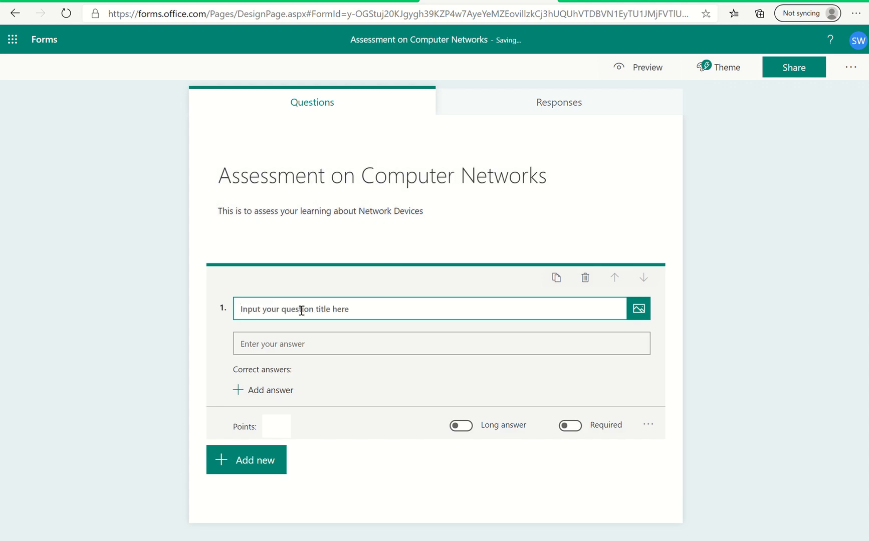
text(Identify this device)
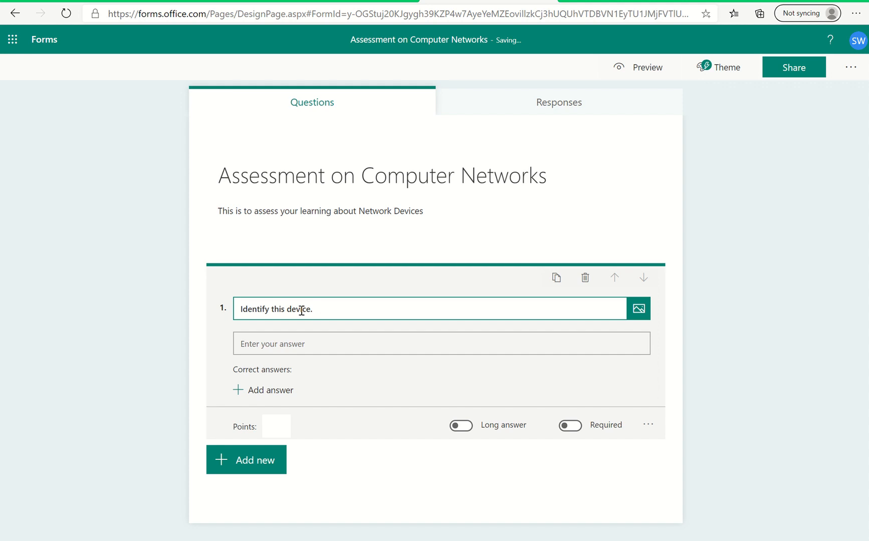
text(. Write any two functio)
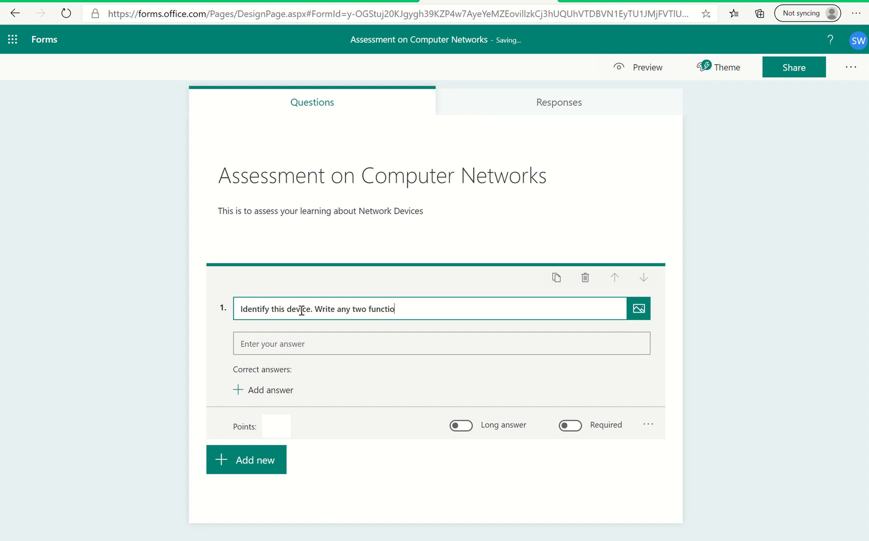
text(ns of it.)
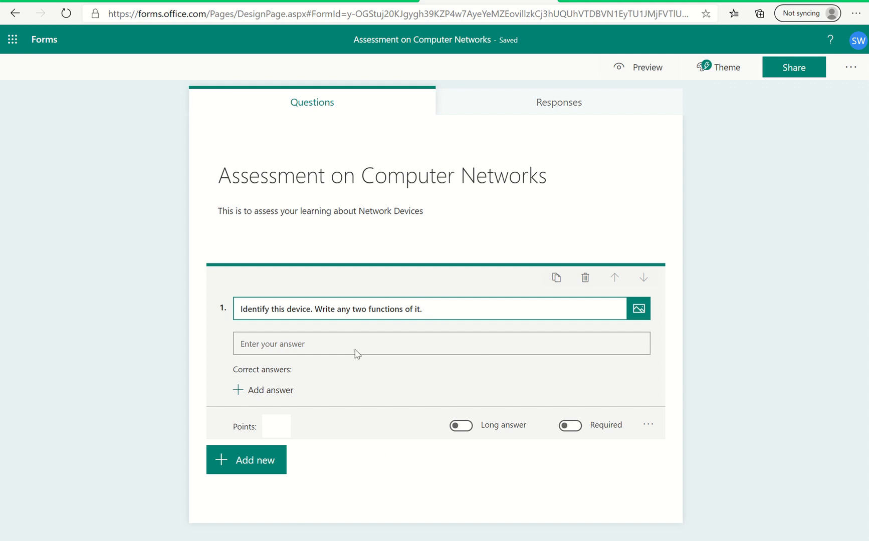
Make question 1 a required long-answer question worth 5 points.
click(467, 426)
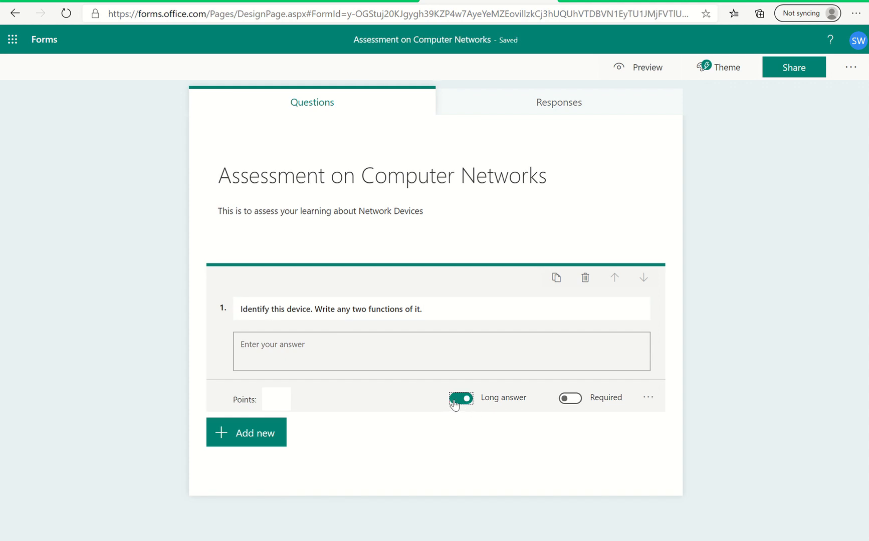
click(454, 404)
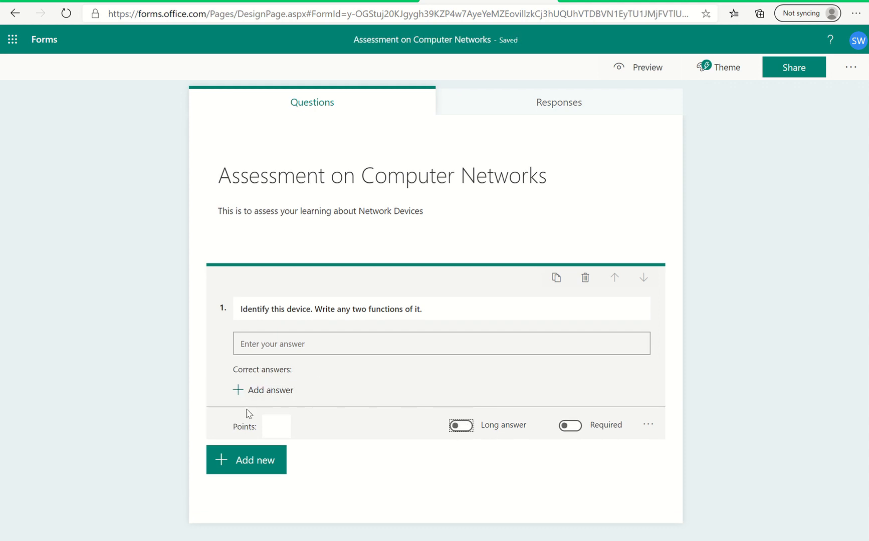
click(466, 427)
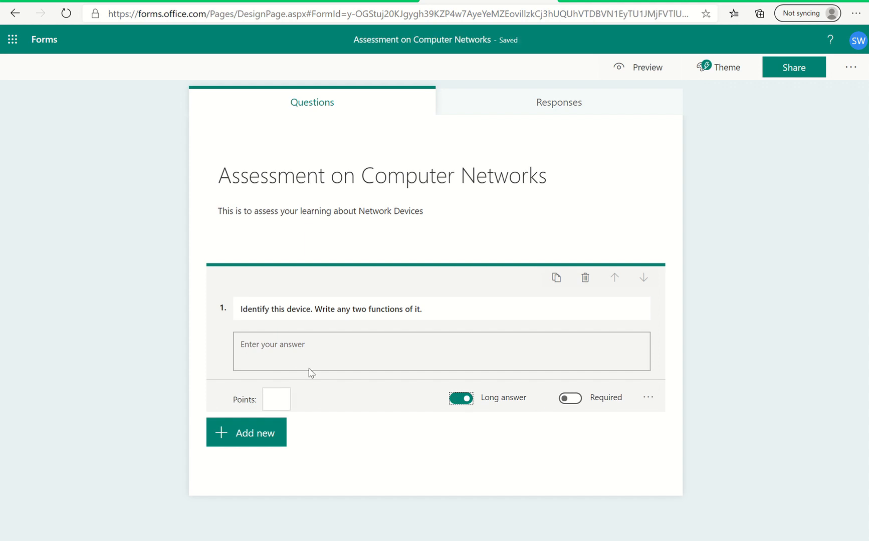
click(276, 400)
text(5)
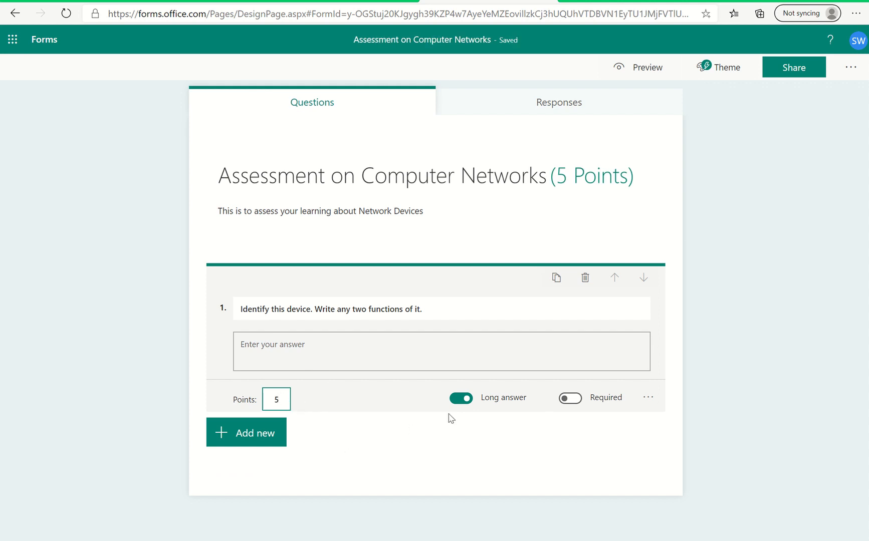
click(573, 400)
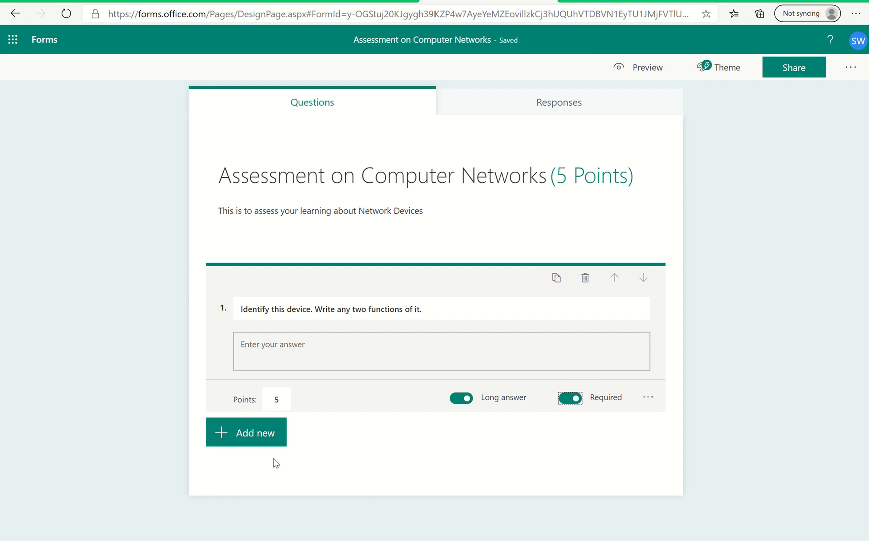
Search Bing images for "Router" and add the black-and-blue Linksys router picture to question 1.
click(424, 308)
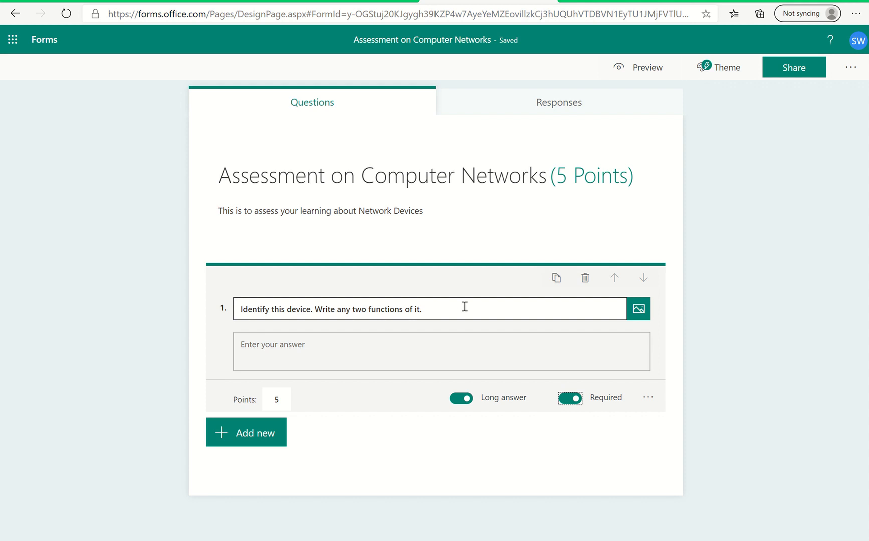
click(638, 309)
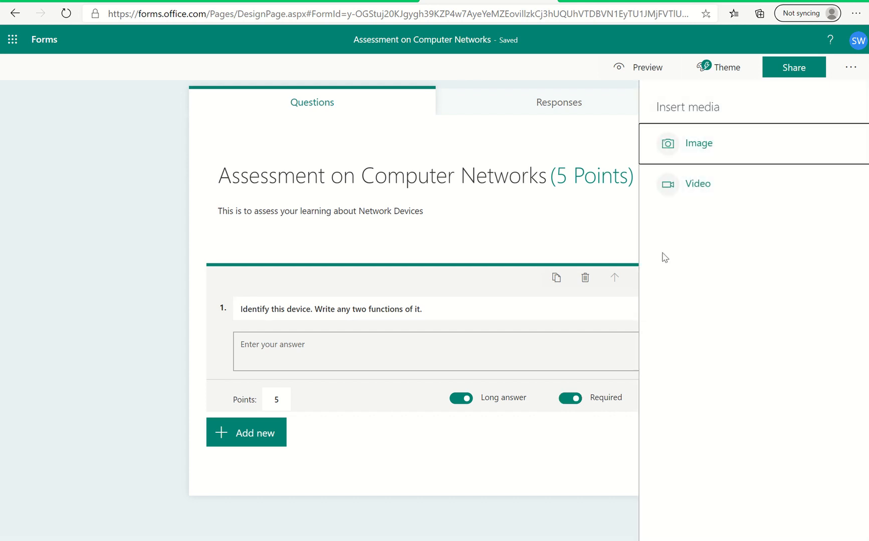
click(710, 145)
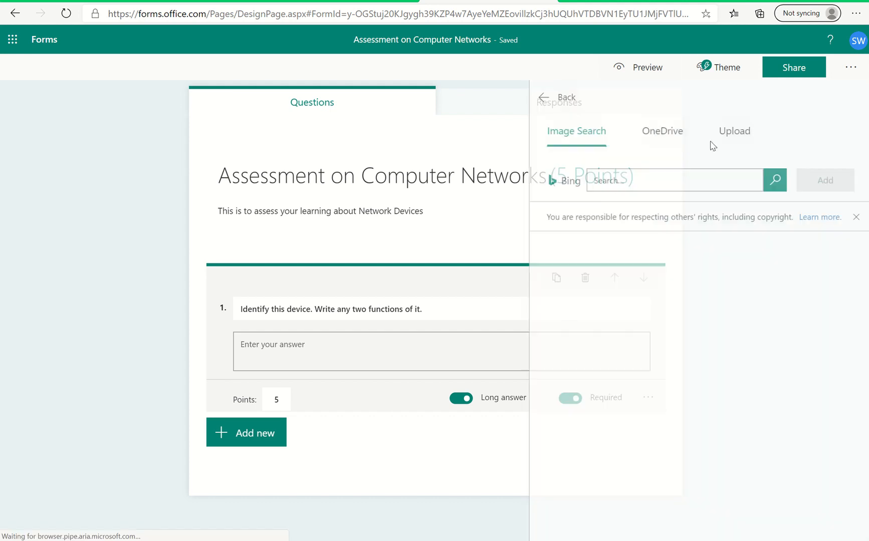
click(620, 185)
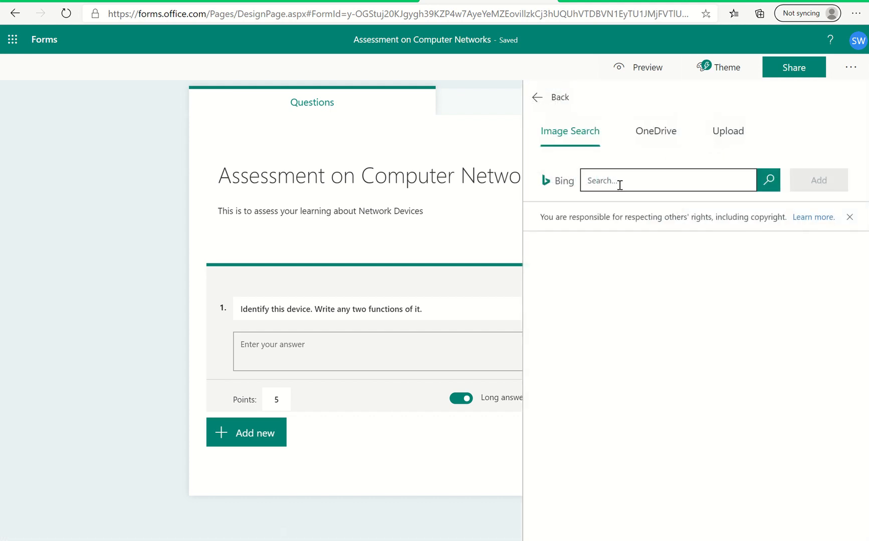
text(Router)
click(769, 180)
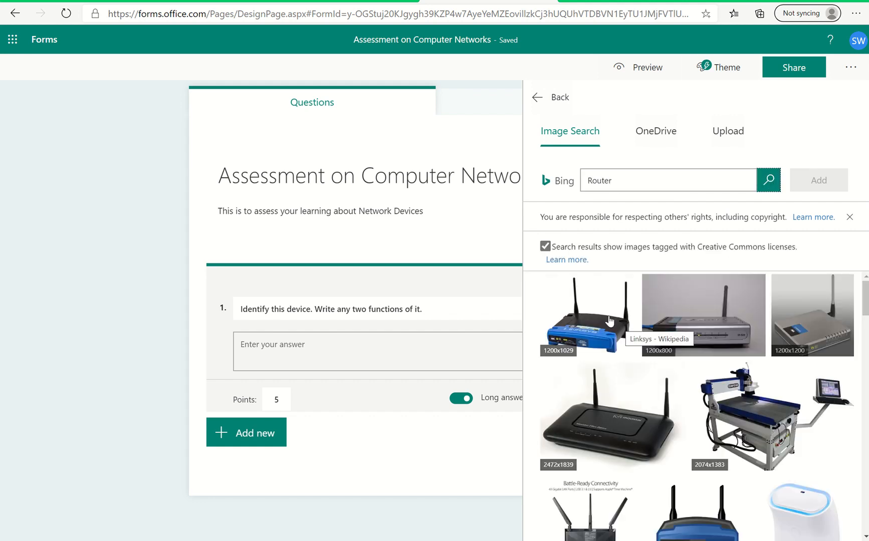
click(603, 329)
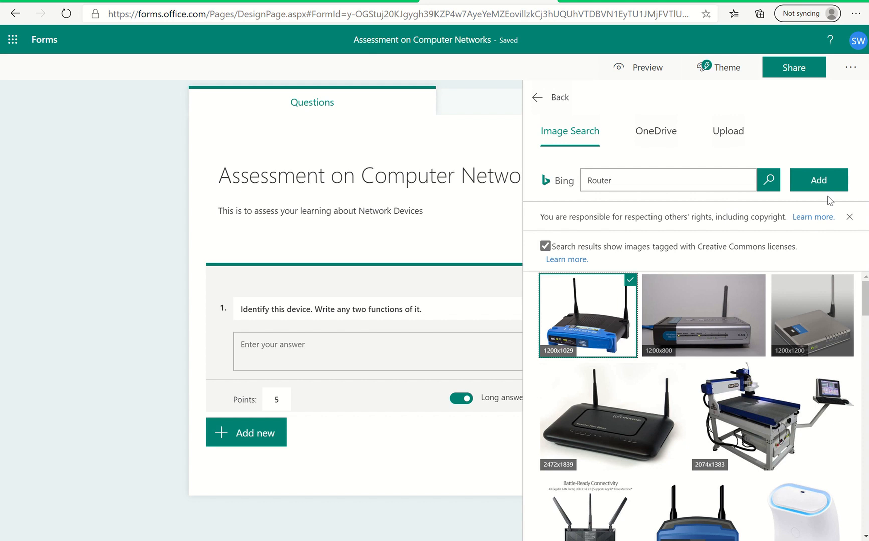
click(819, 181)
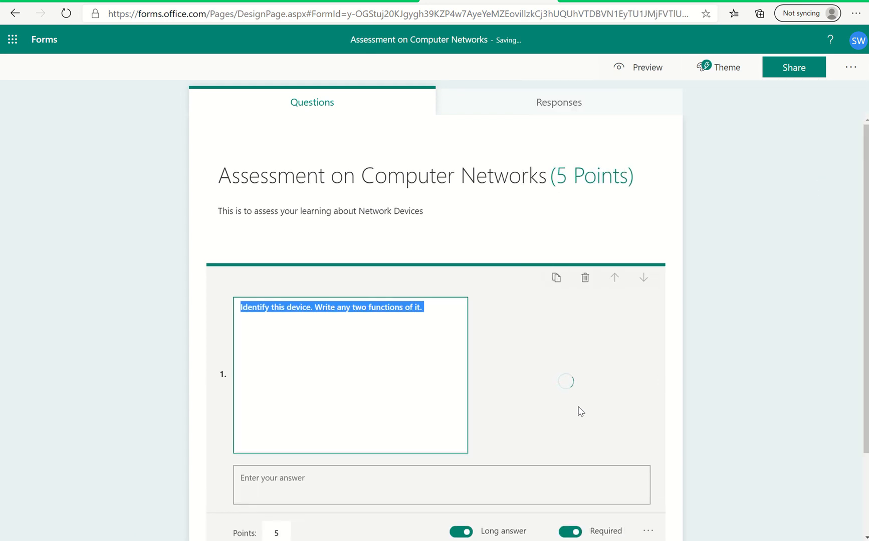
Add a Choice question below question 1 reading "Identify the device shown in the picture".
scroll(414, 426, down, 3)
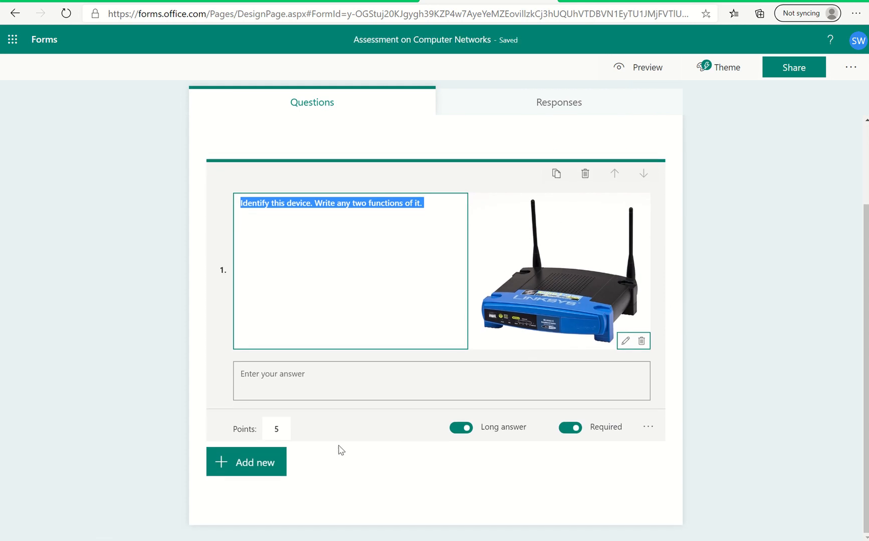
click(268, 463)
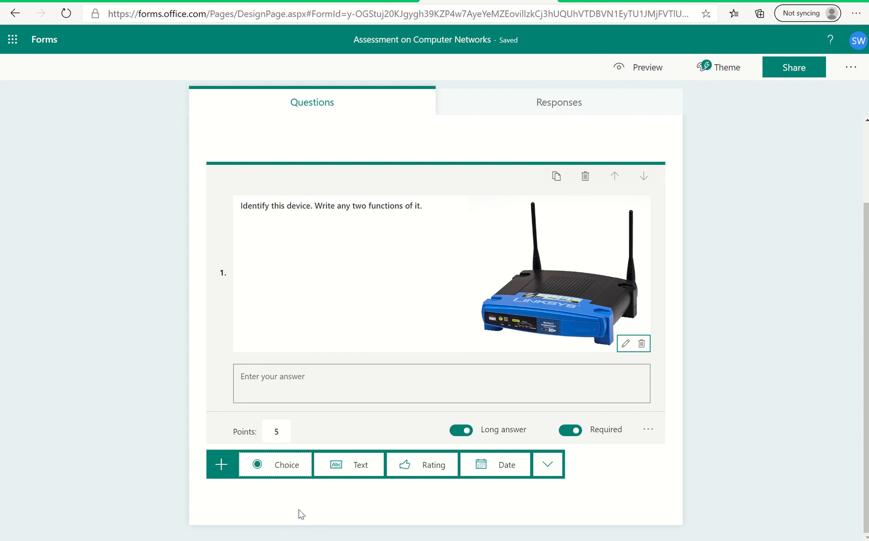
click(279, 469)
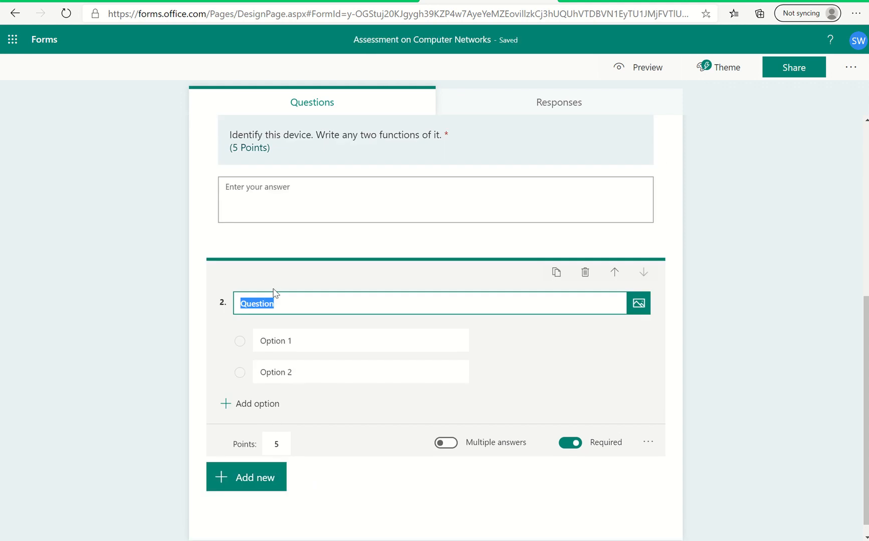
key(BackSpace)
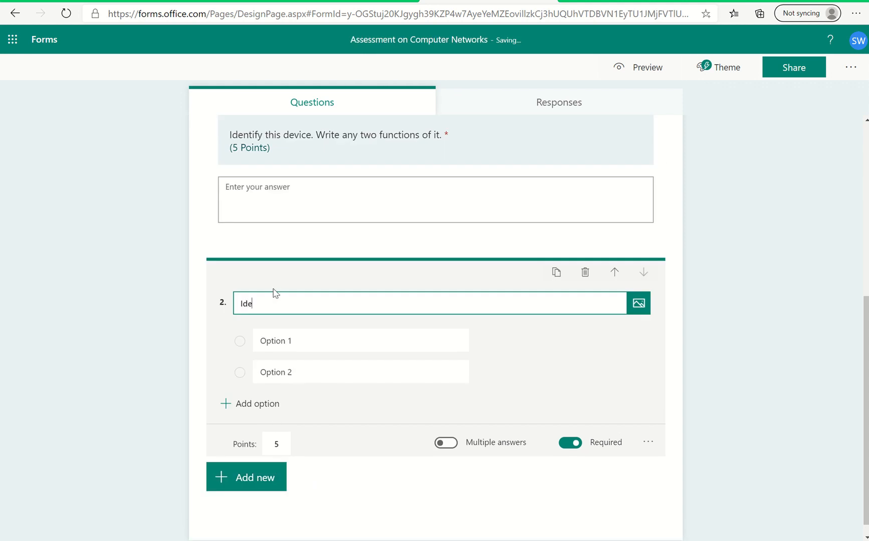
text(Identify the device shown in the pu)
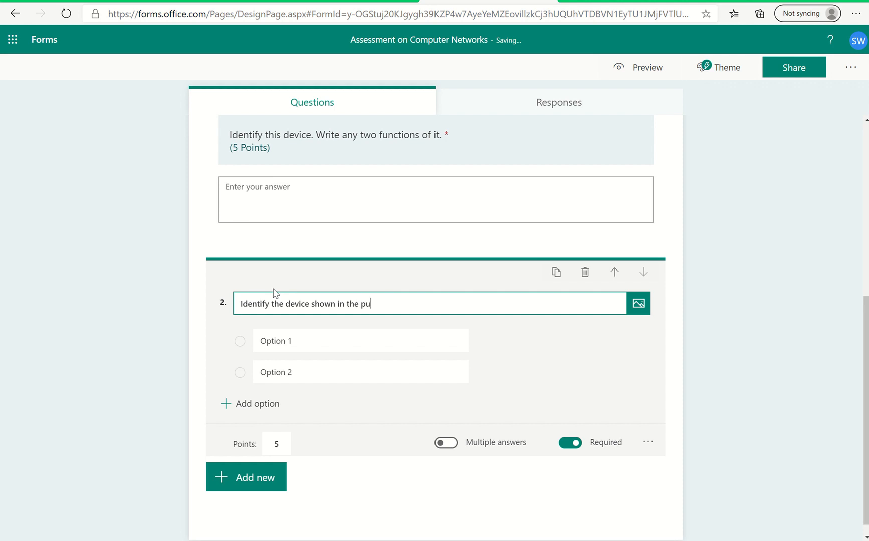
key(BackSpace)
text(icture)
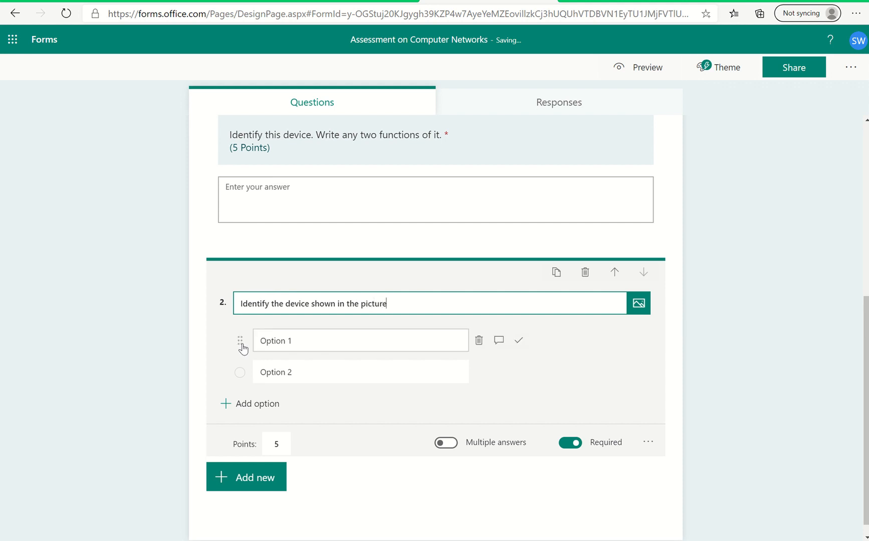
Replace the text of question 2's first answer option with "Hub".
click(269, 341)
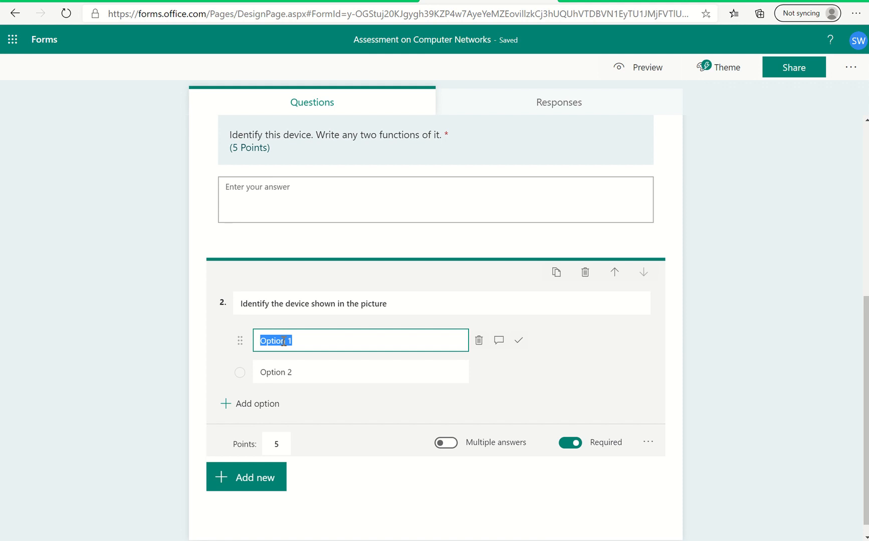
click(284, 341)
text(Hu)
key(BackSpace)
key(BackSpace)
key(BackSpace)
key(BackSpace)
key(BackSpace)
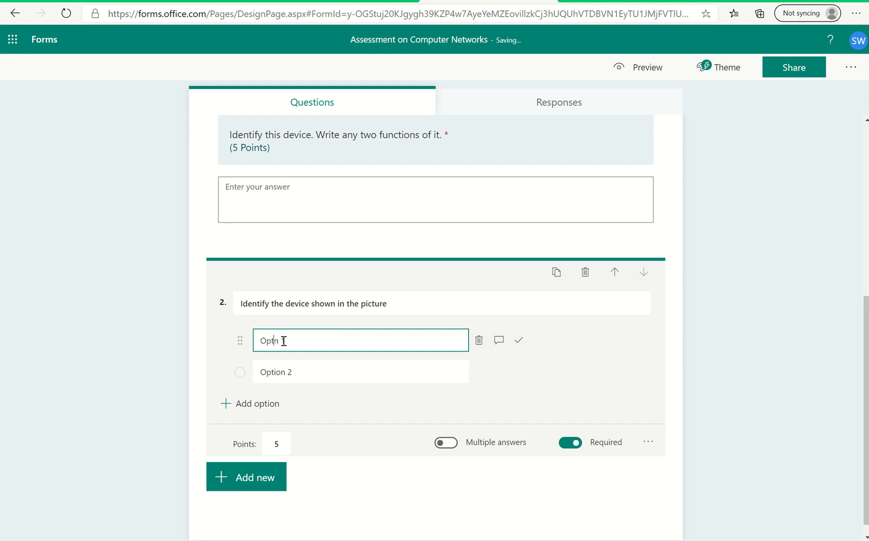
text(H)
key(BackSpace)
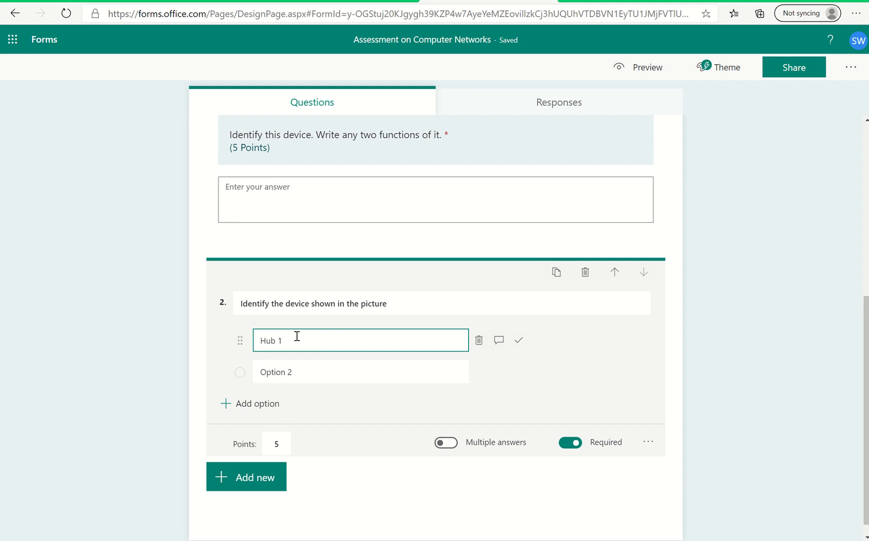
key(BackSpace)
key(BackSpace)
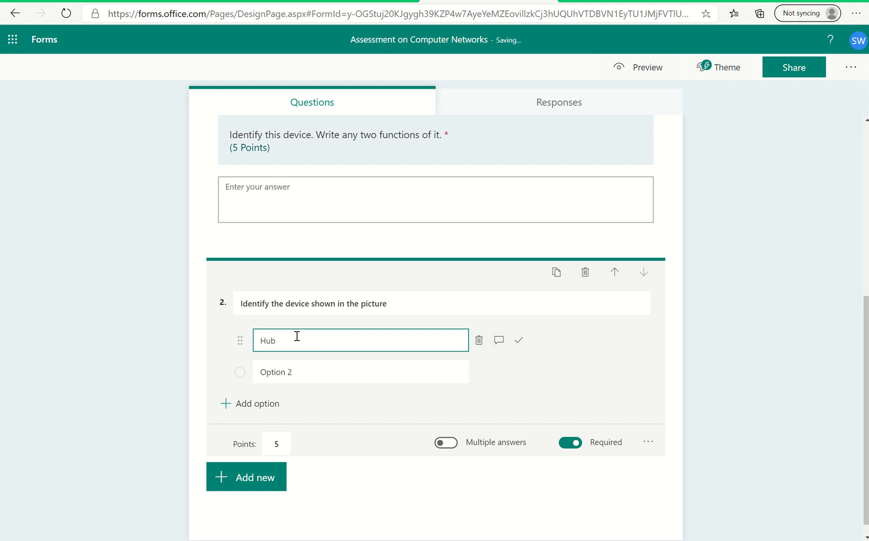
Set question 2's second option to "Router" and add a third option "Modem".
click(267, 372)
text(Router)
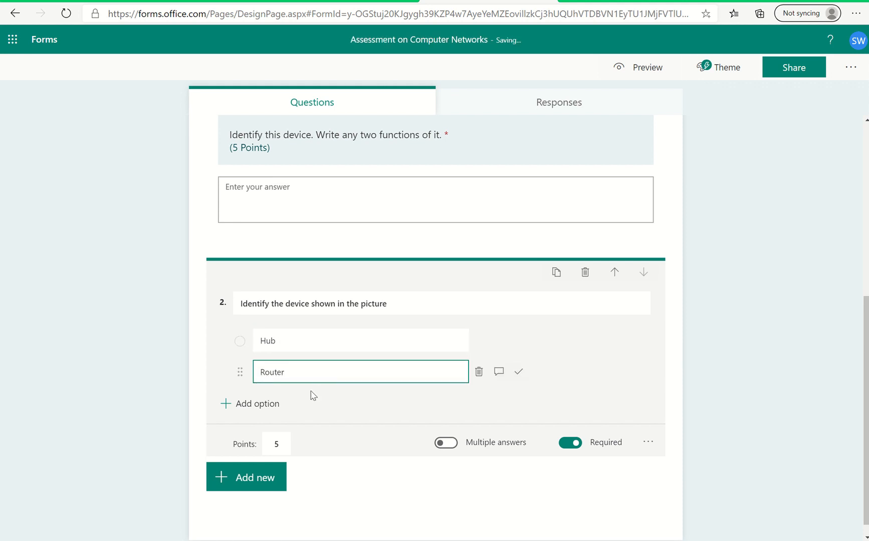
click(254, 404)
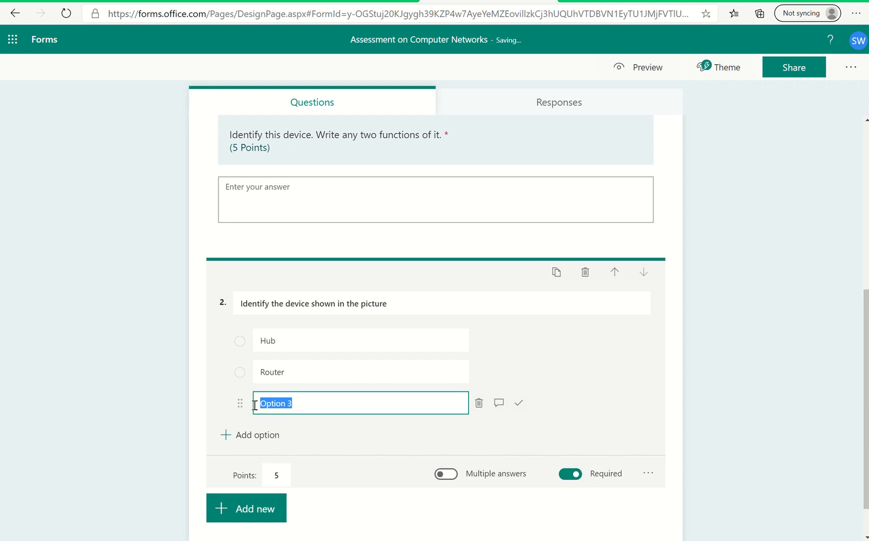
text(Modem)
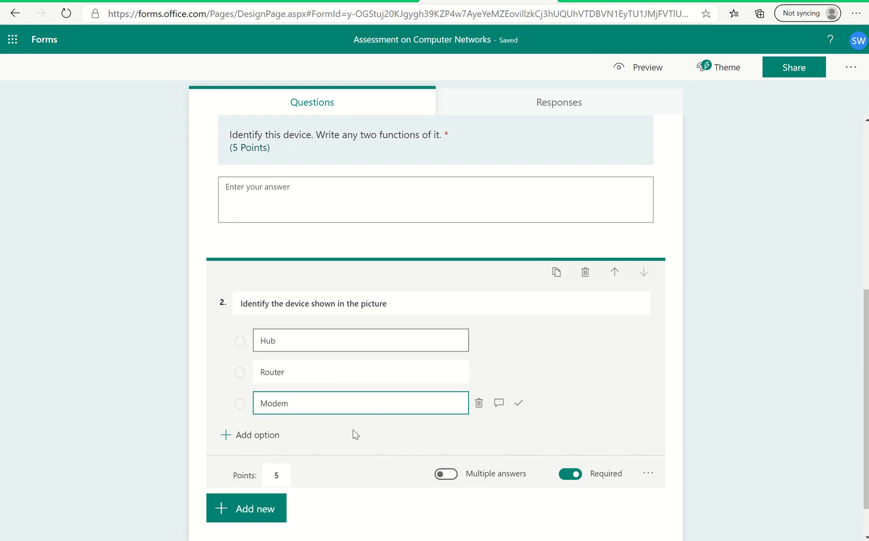
Search Bing images for "Hub" and add the black Belkin USB hub picture to question 2.
click(642, 308)
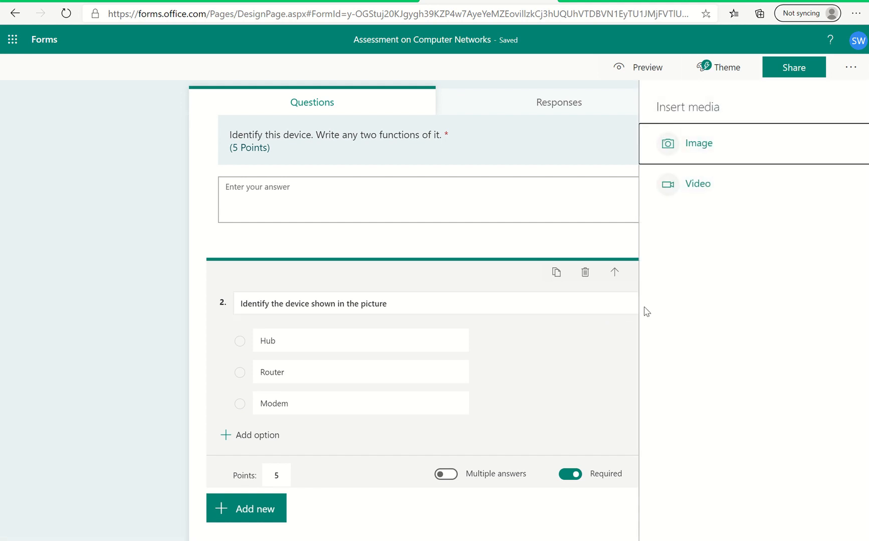
click(713, 146)
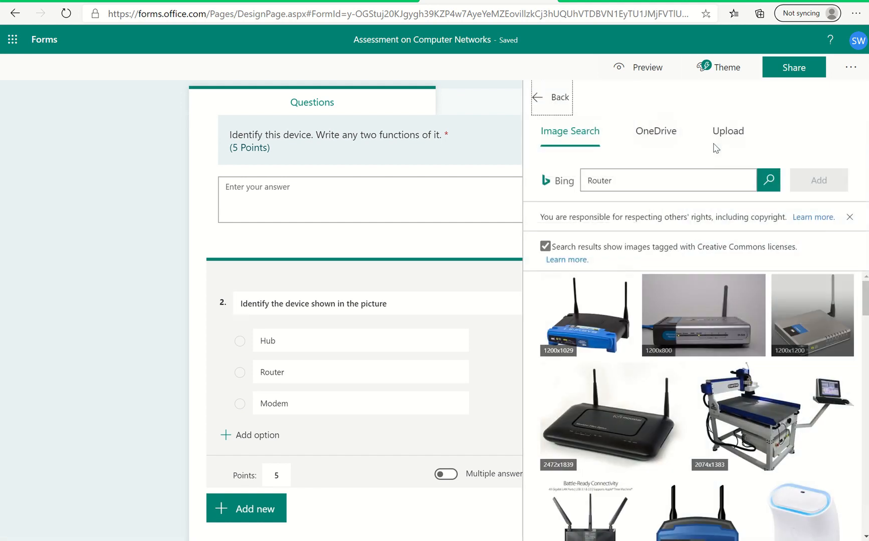
click(656, 184)
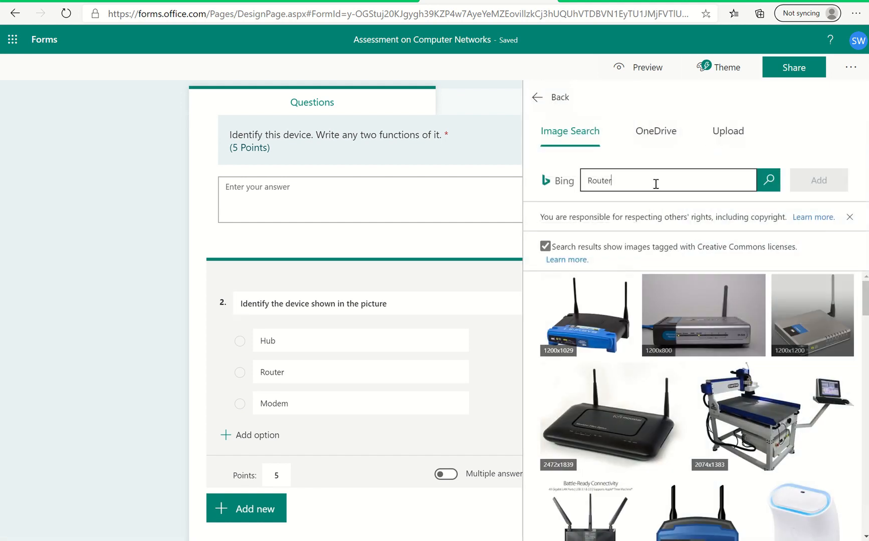
key(BackSpace)
key(BackSpace)
key(BackSpace)
text(Hub)
click(768, 180)
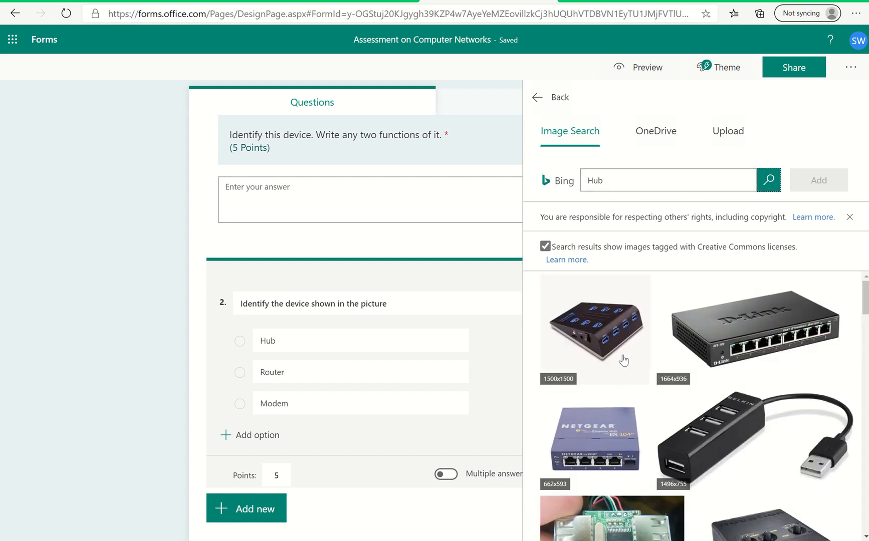
click(694, 445)
double_click(694, 445)
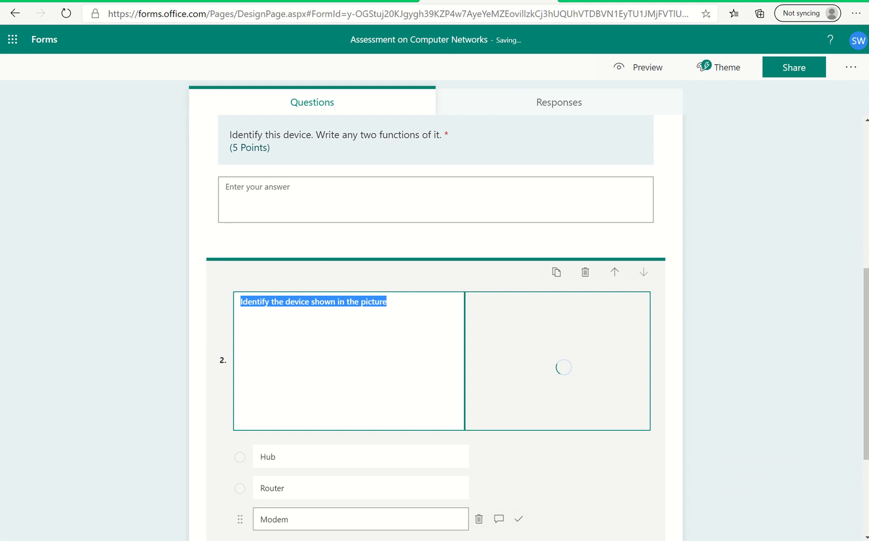
Mark the Hub option as the correct answer to question 2.
scroll(397, 479, down, 2)
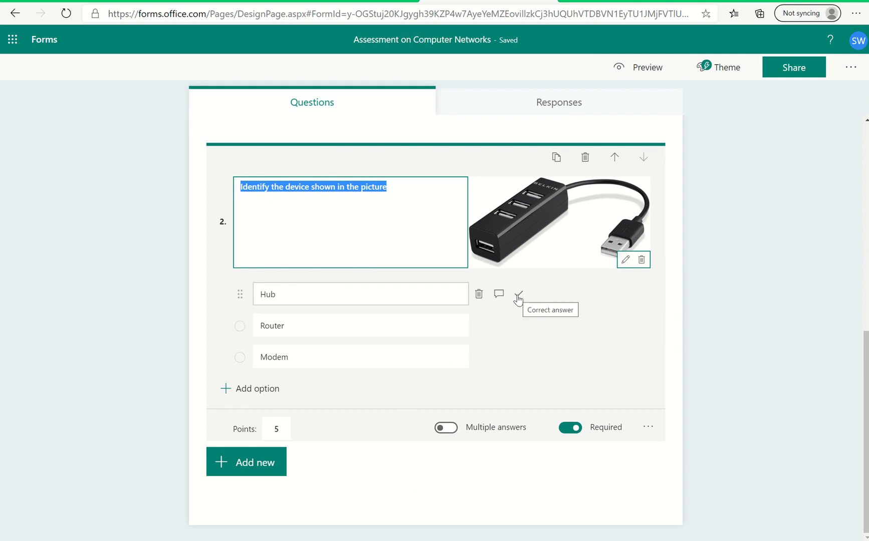
click(518, 298)
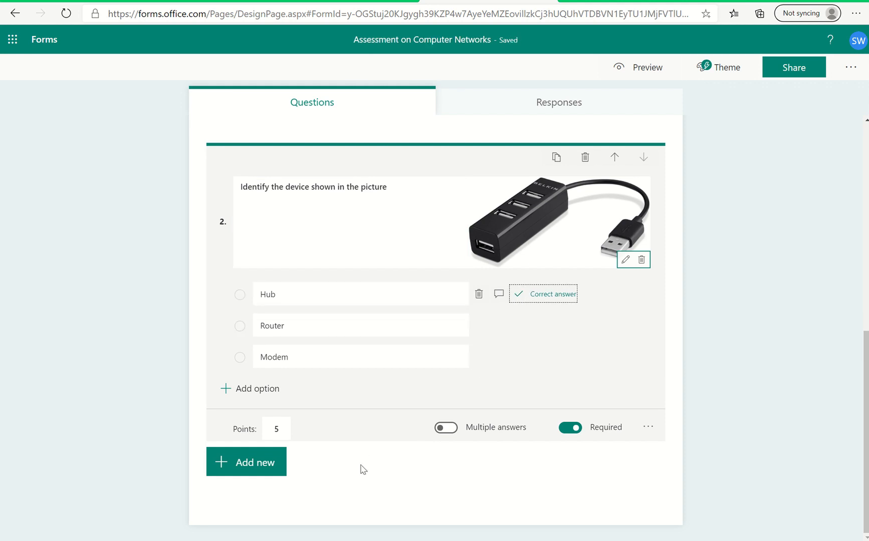
Add a Text question below question 2 reading "Identify this device.".
click(247, 468)
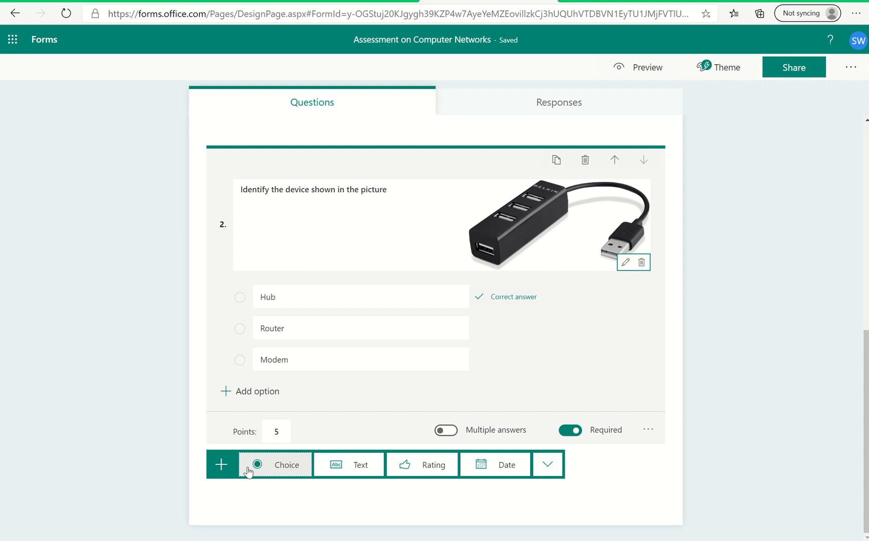
click(353, 466)
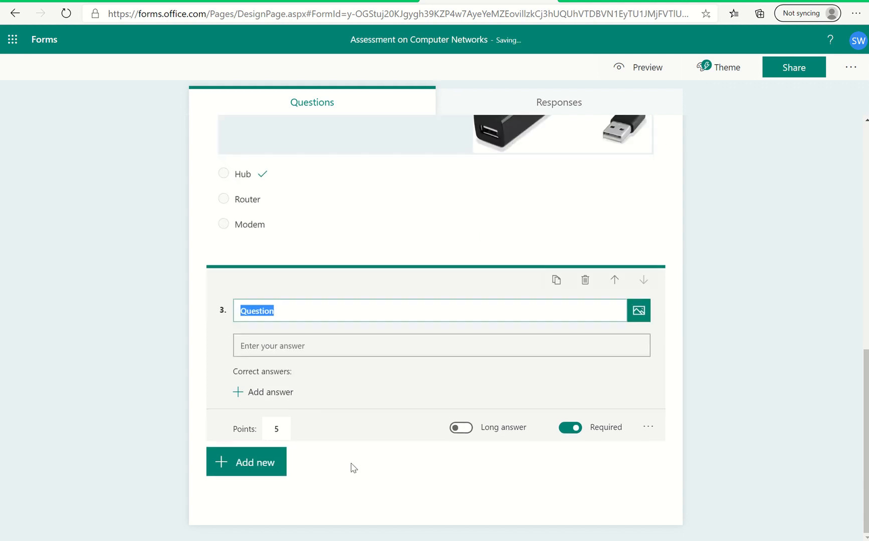
click(301, 308)
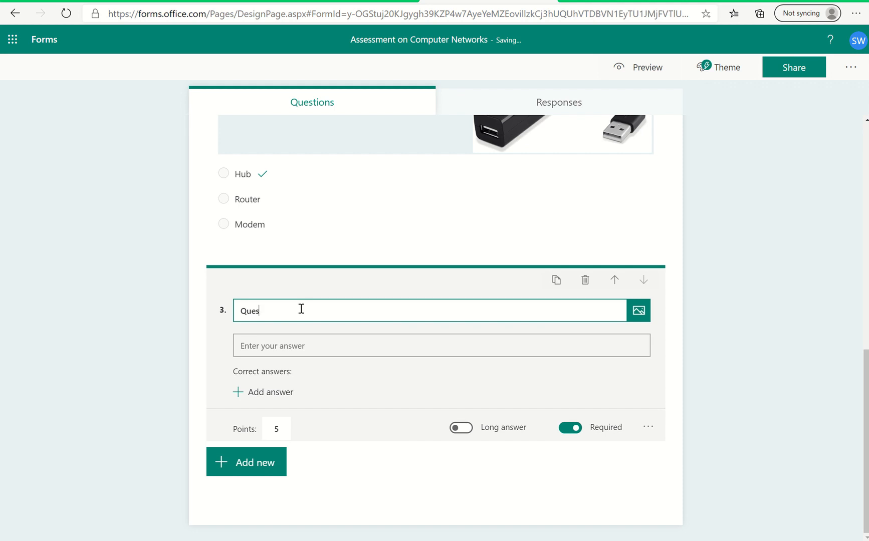
key(BackSpace)
key(BackSpace)
key(BackSpace)
key(BackSpace)
text(Identify this device.)
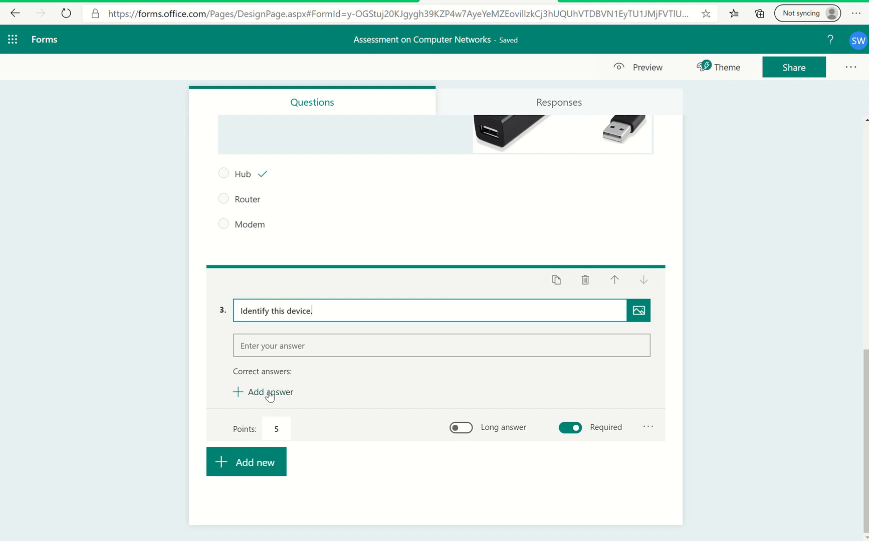
Search Bing images for "Network Switch" and add the blue Netgear switch picture (600x532) to question 3.
click(640, 315)
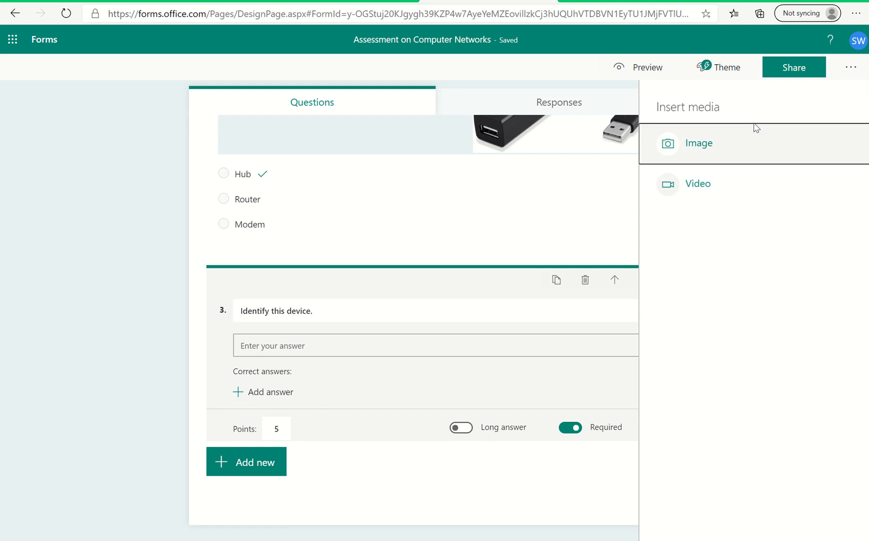
click(731, 143)
click(628, 180)
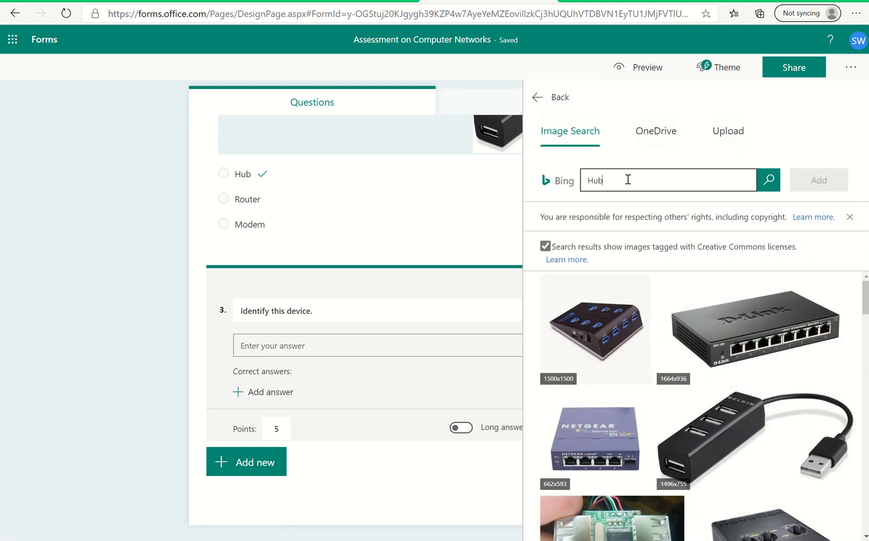
key(BackSpace)
key(BackSpace)
text(s)
key(BackSpace)
text(S)
key(BackSpace)
text(N)
key(Return)
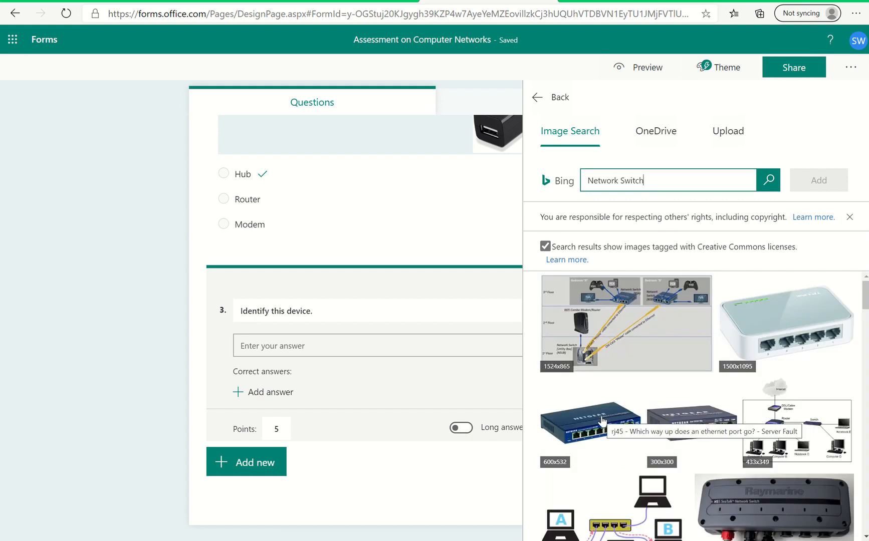
click(601, 421)
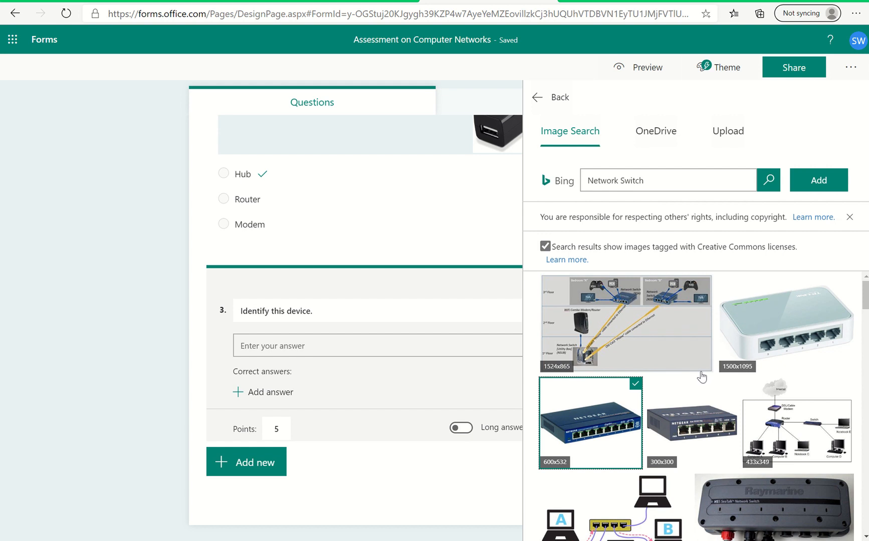
click(818, 181)
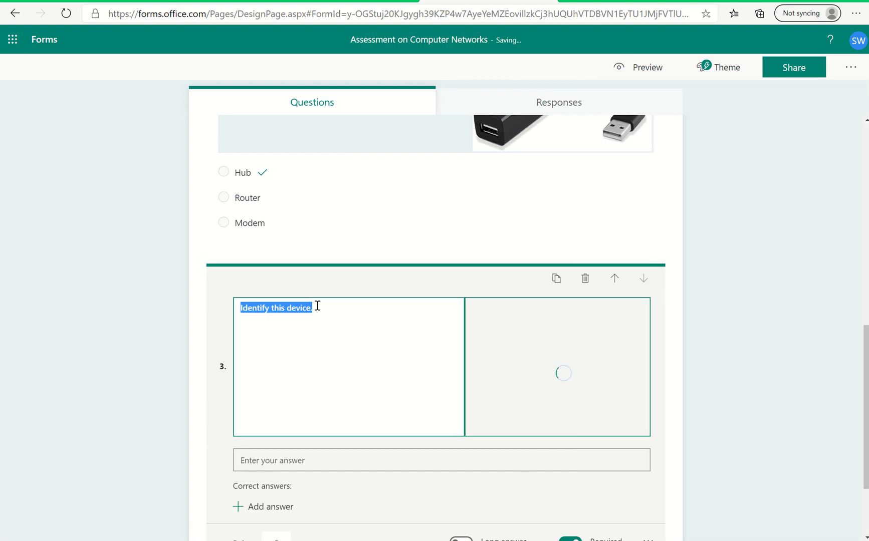
Add "Switch" as a correct answer to question 3.
scroll(286, 468, down, 1)
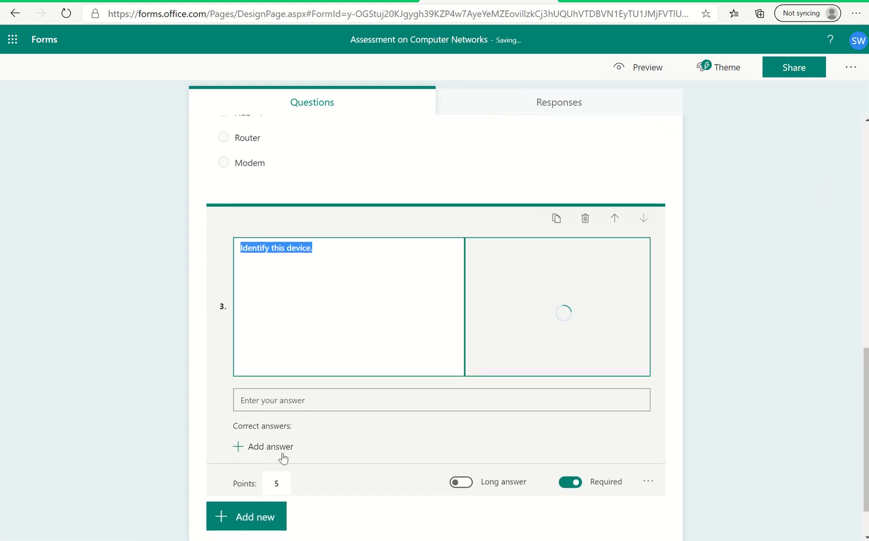
click(271, 469)
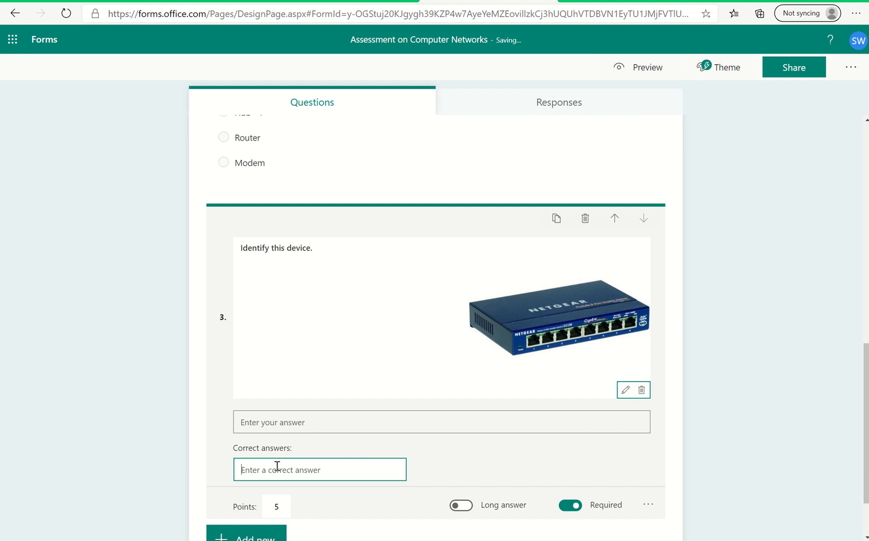
text(Switch)
click(451, 462)
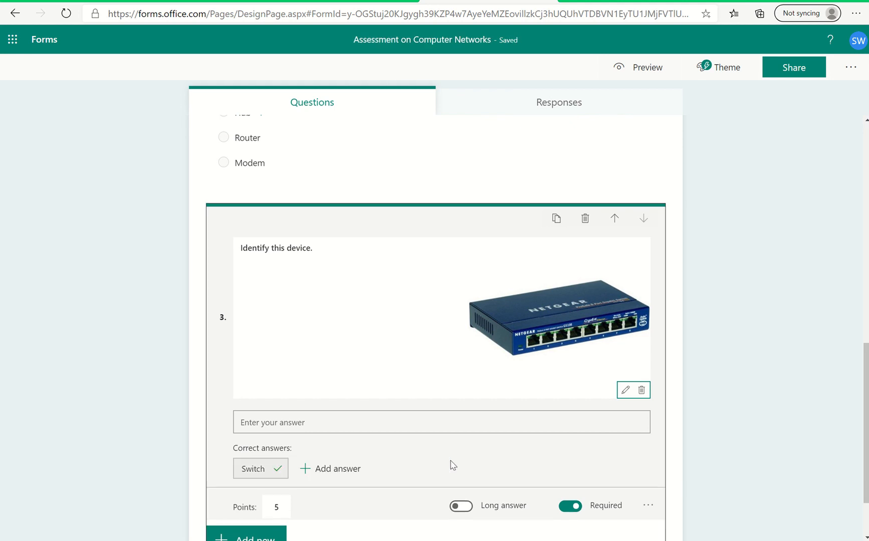
Try to add the lowercase "switch" as a second correct answer to question 3.
click(336, 471)
text(sw)
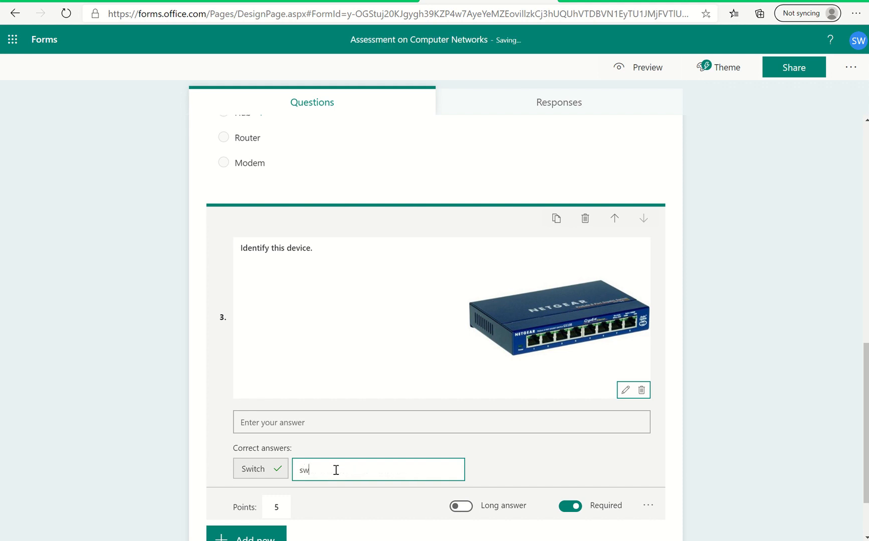
text(itch)
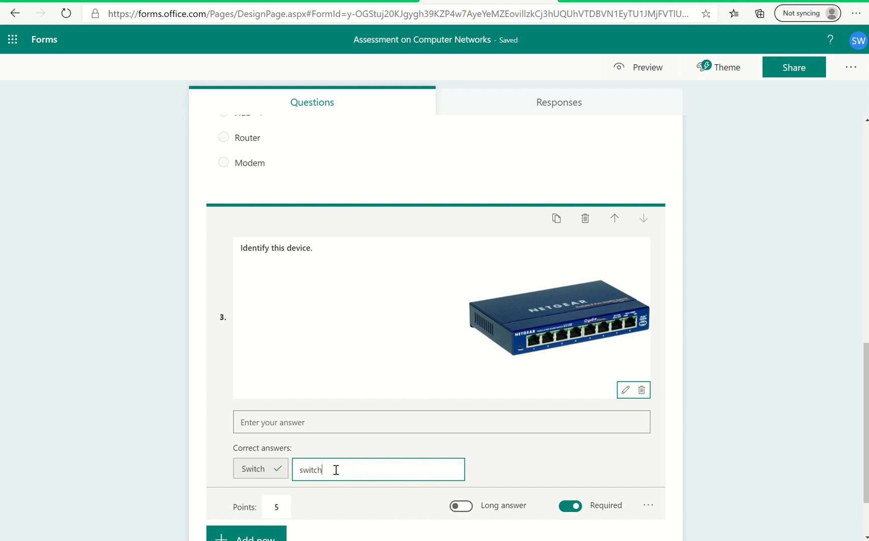
click(489, 469)
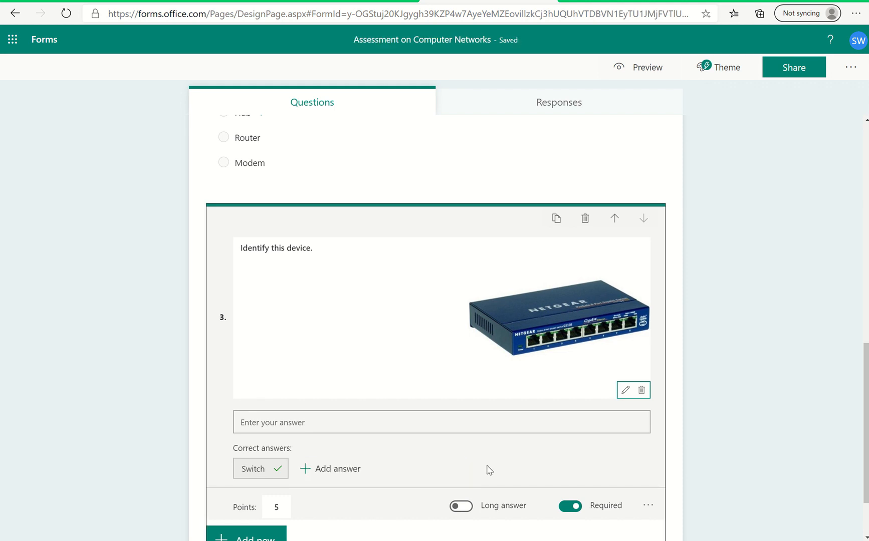
Retry entering "switch" in lowercase as an additional correct answer for question 3.
click(326, 469)
text(s)
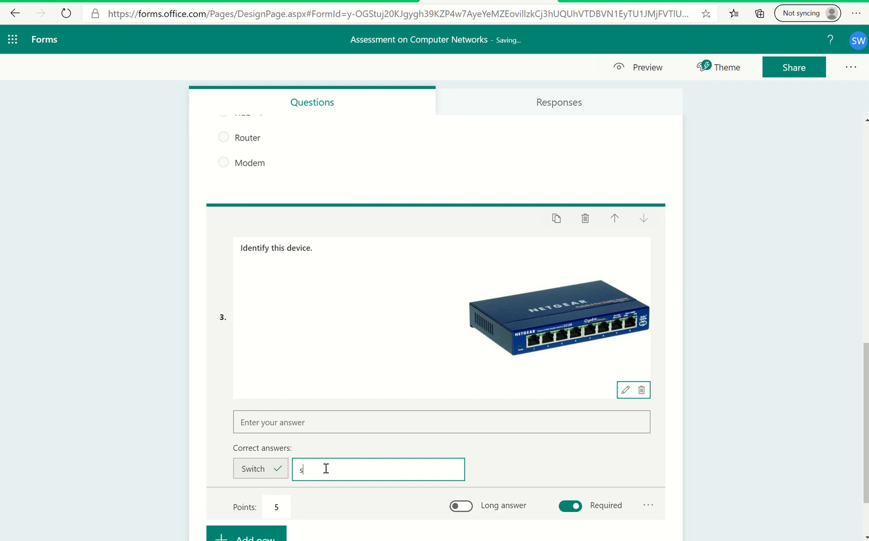
text(witch)
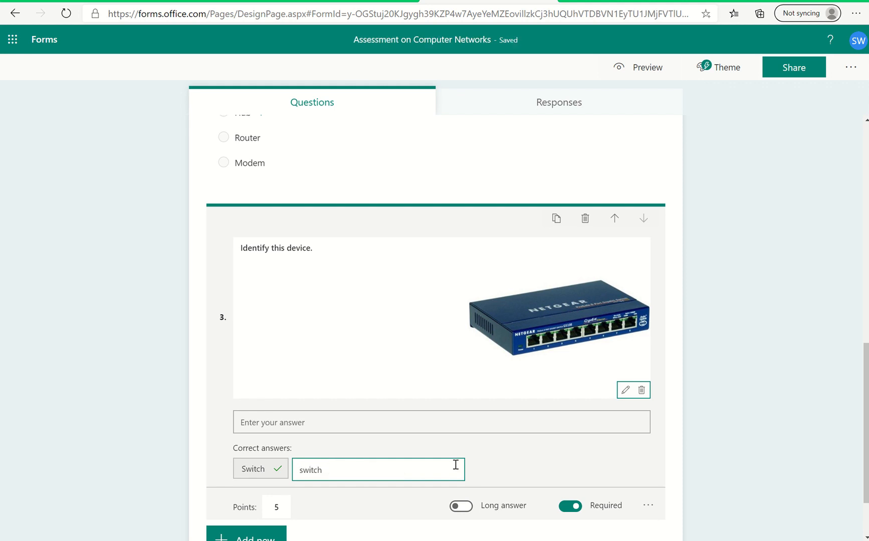
click(489, 476)
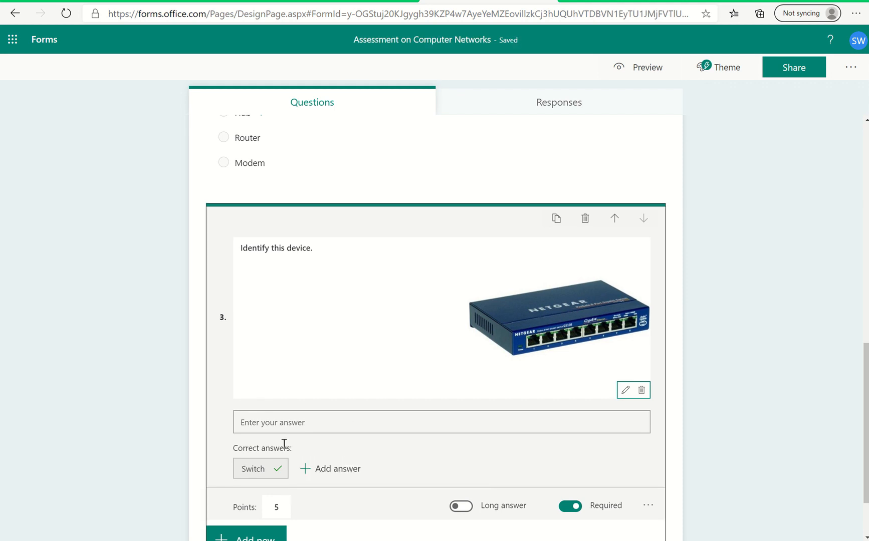
Set the points of question 3, "Identify this device.", to 2.
scroll(284, 444, down, 2)
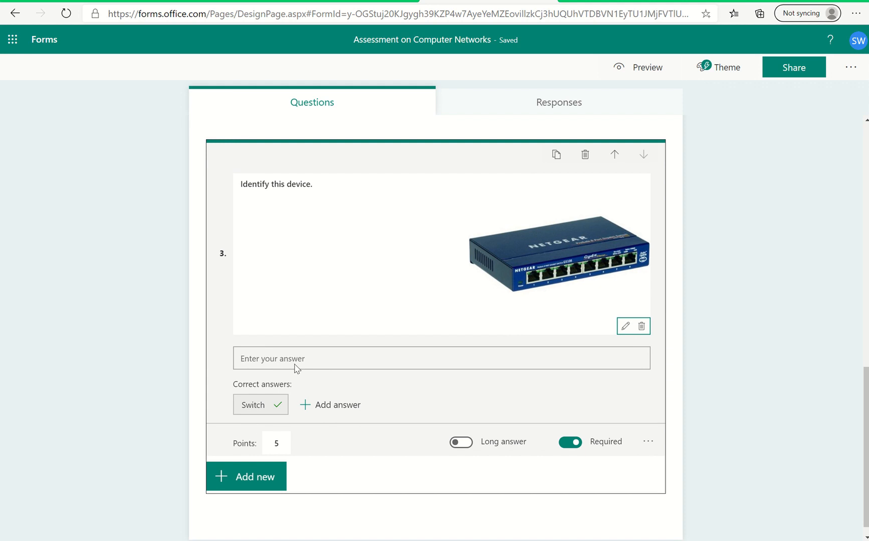
click(283, 441)
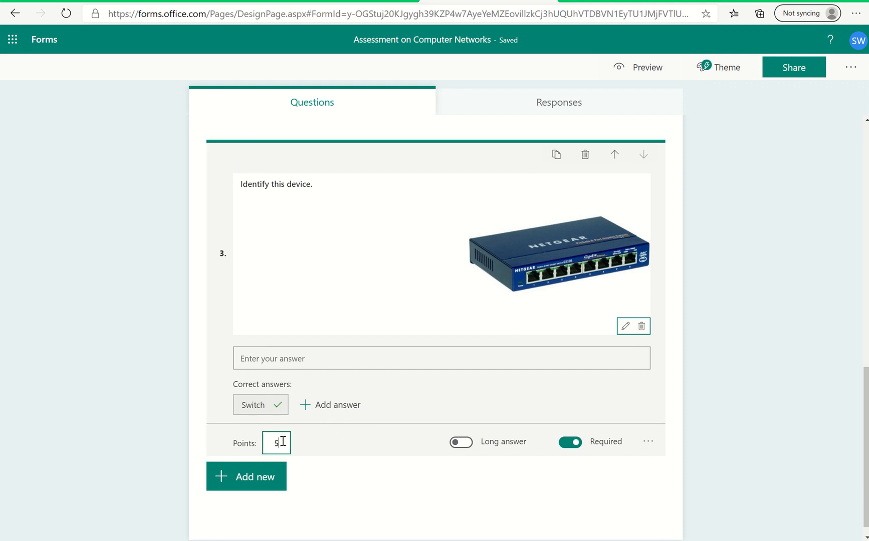
key(BackSpace)
Set the points of question 2, "Identify the device shown in the picture", to 3.
scroll(283, 441, up, 4)
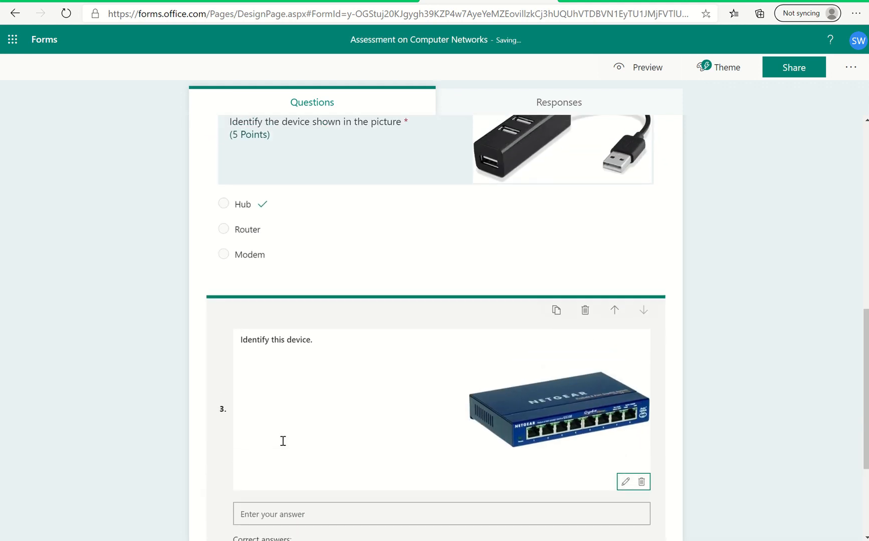
click(322, 325)
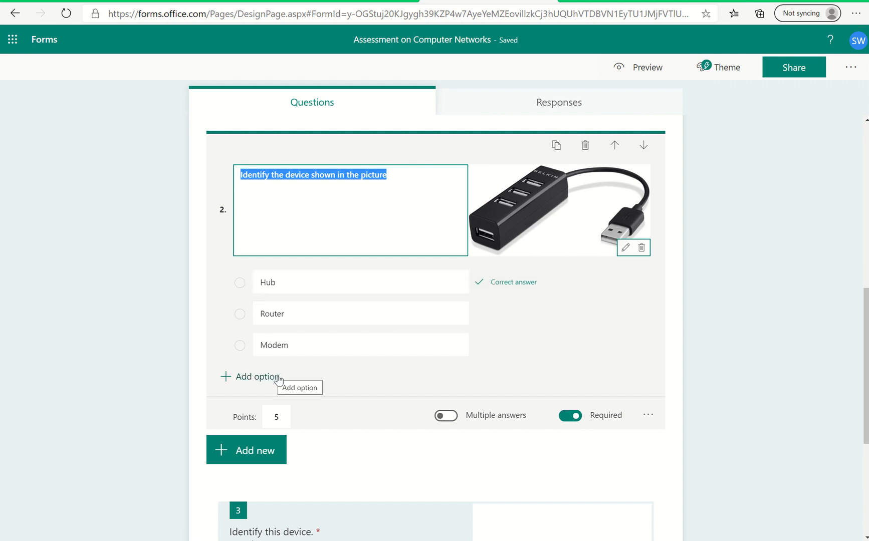
click(281, 416)
key(BackSpace)
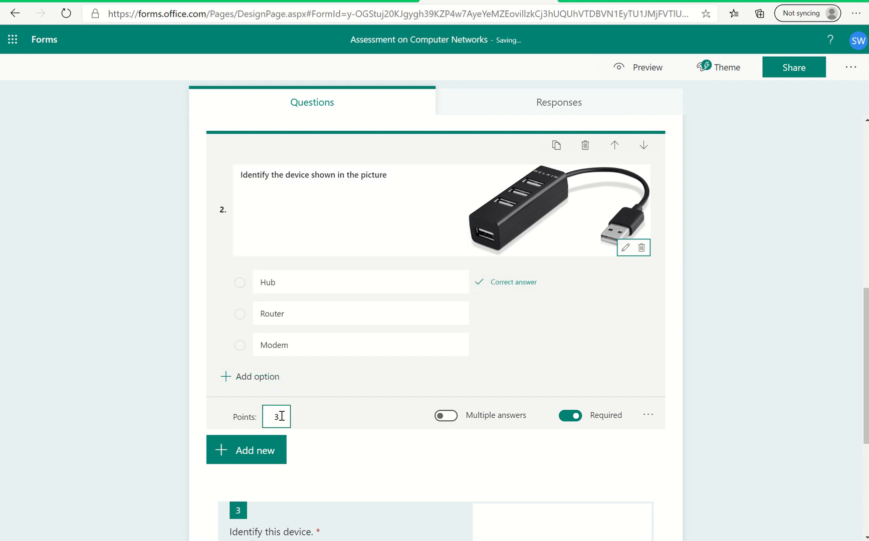
scroll(281, 416, down, 5)
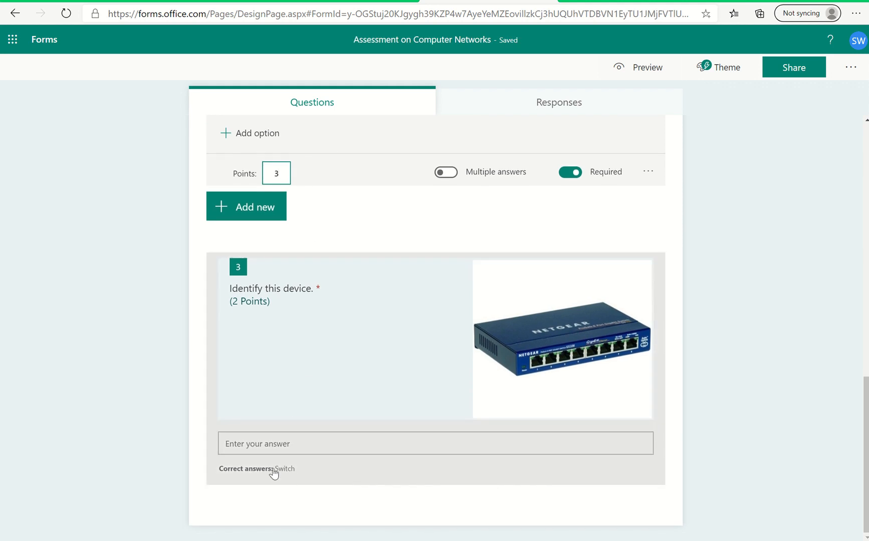
scroll(348, 170, up, 4)
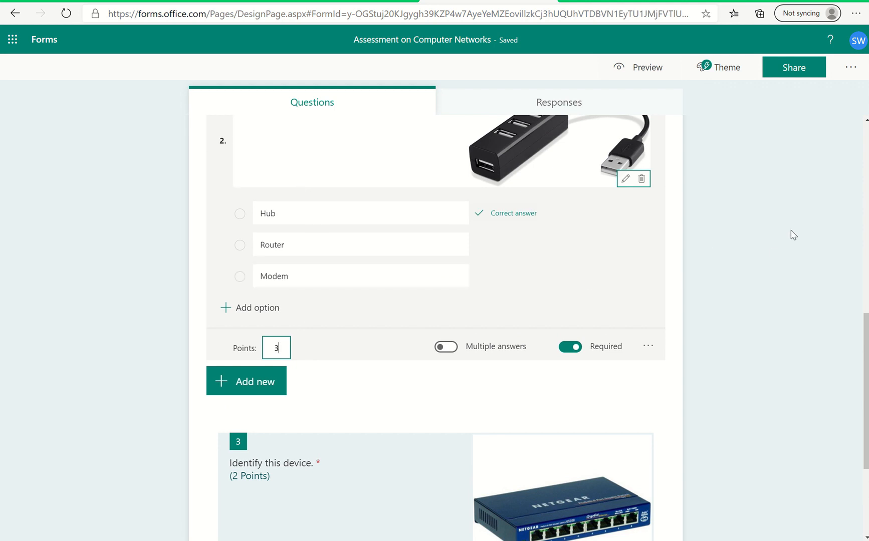
Enable a start date of 5/9/2020 10:00 PM and an end date of 5/9/2020 11:00 PM in the quiz settings.
click(851, 67)
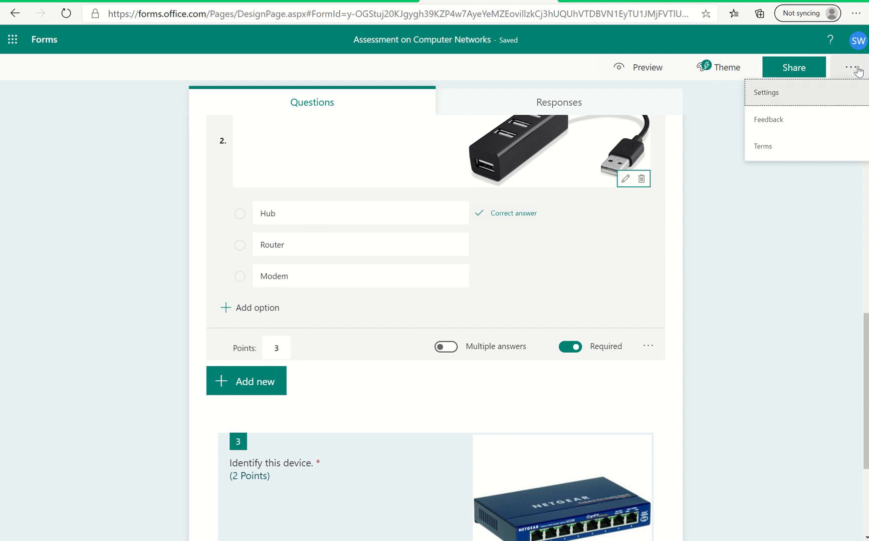
click(776, 97)
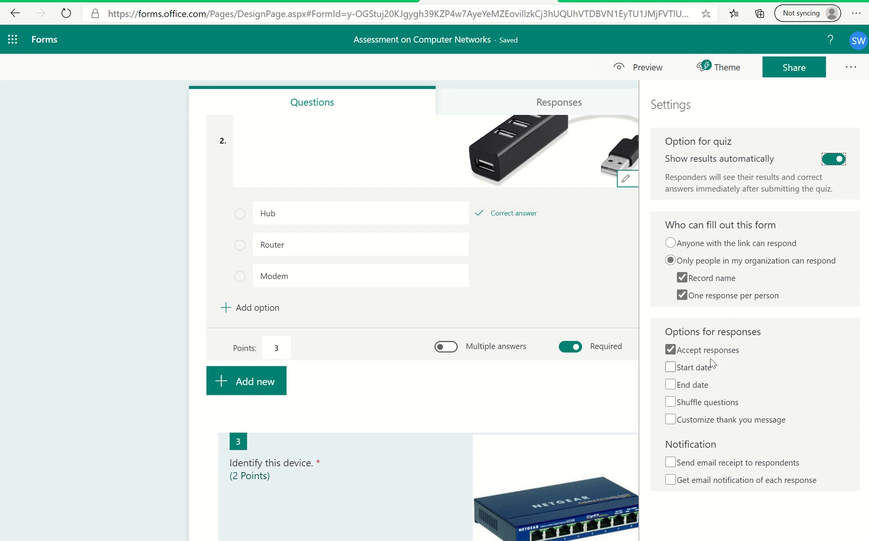
click(704, 376)
click(703, 373)
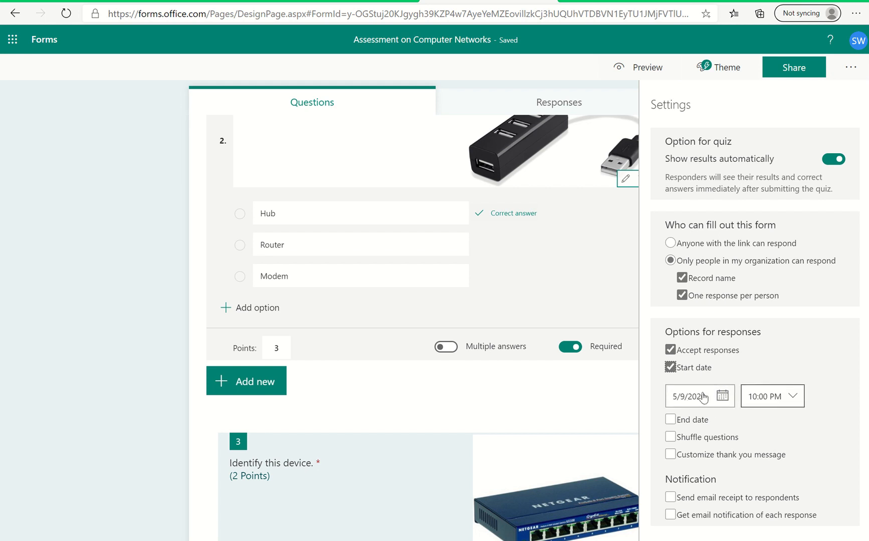
click(698, 420)
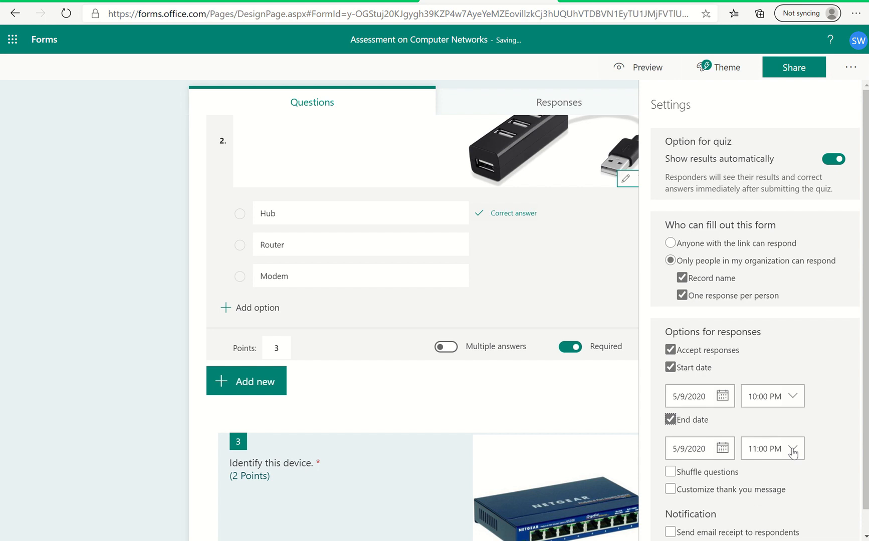
Enable question shuffling, try the Lock questions option, and choose to shuffle all questions.
scroll(794, 448, down, 1)
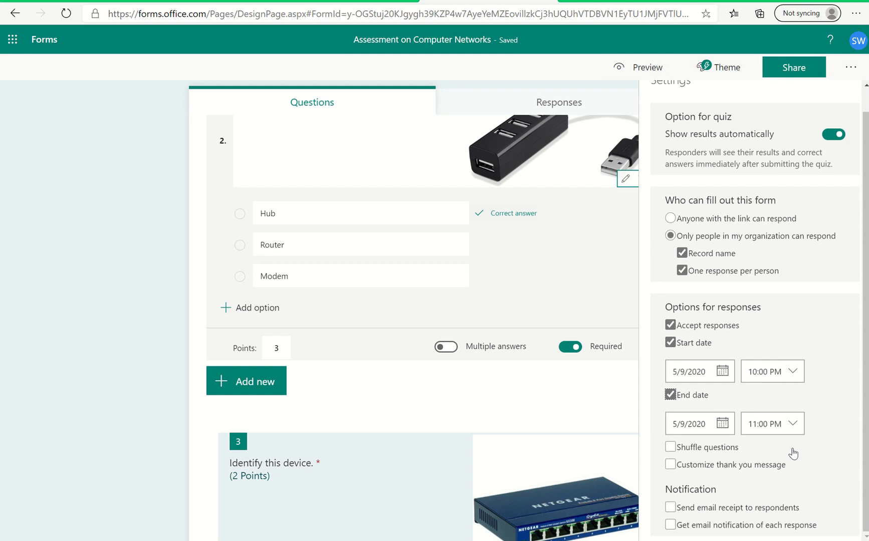
click(671, 447)
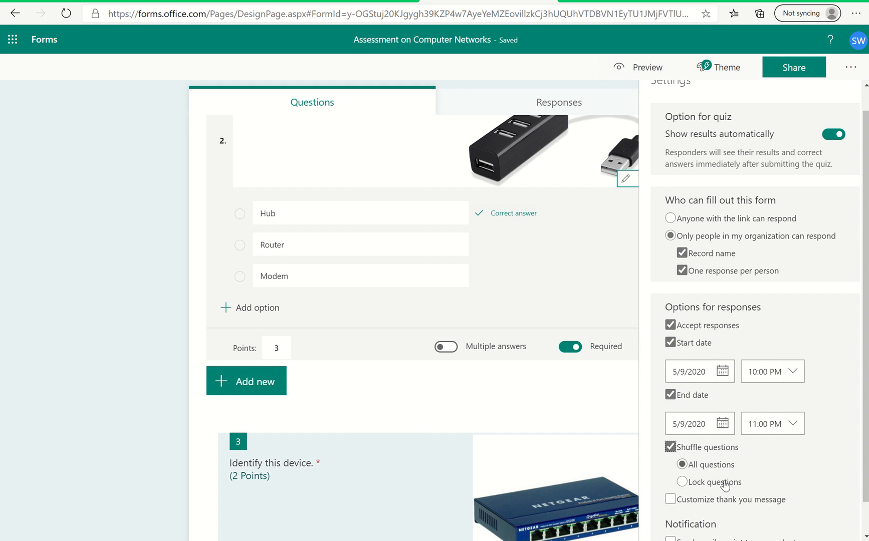
click(699, 486)
click(699, 486)
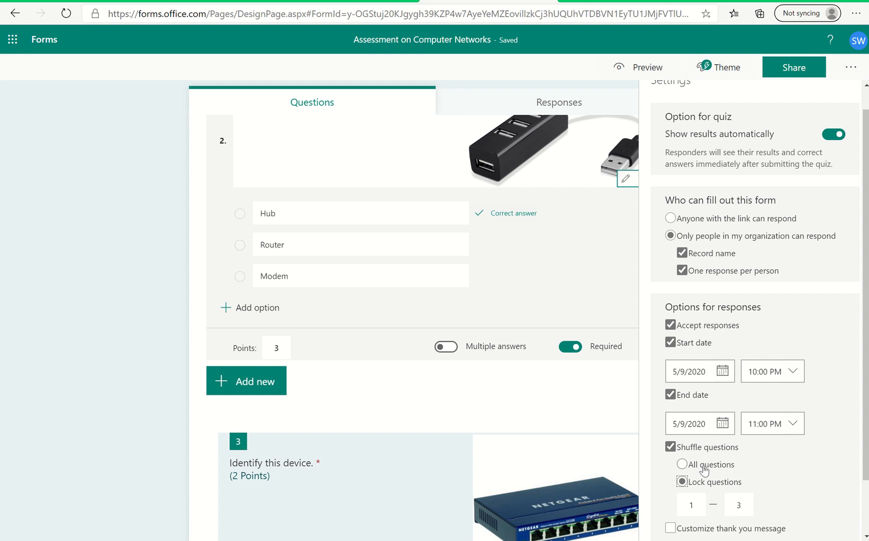
click(704, 468)
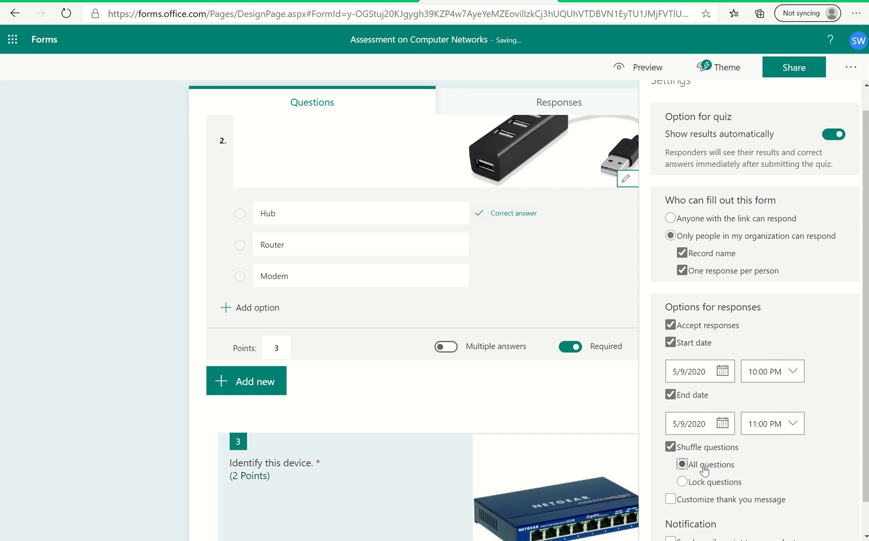
Enable the custom thank you message and append "Question 1 will be evaluated by the teacher and your score will be updated".
scroll(706, 466, down, 1)
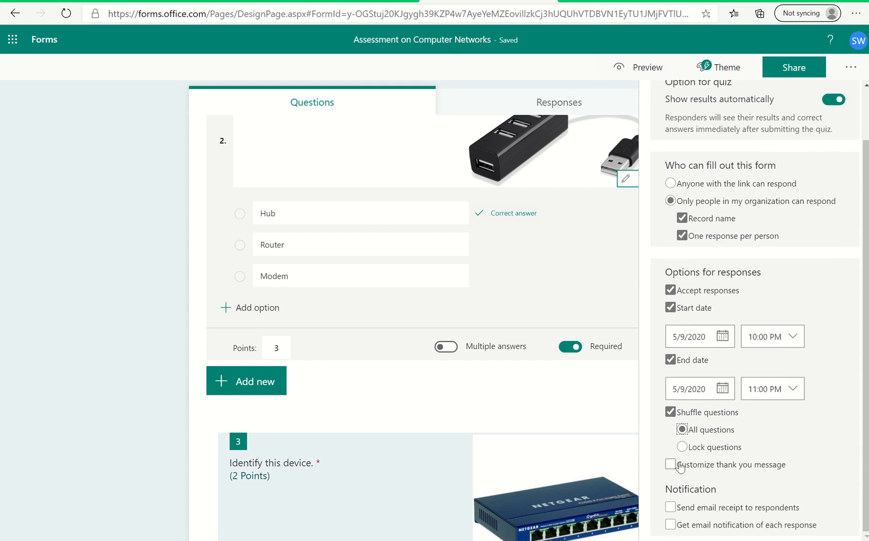
click(670, 464)
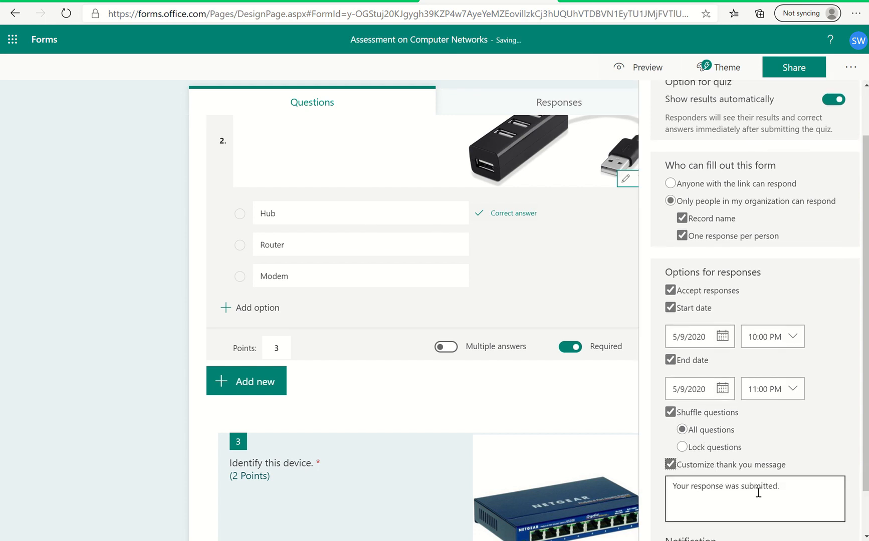
triple_click(795, 491)
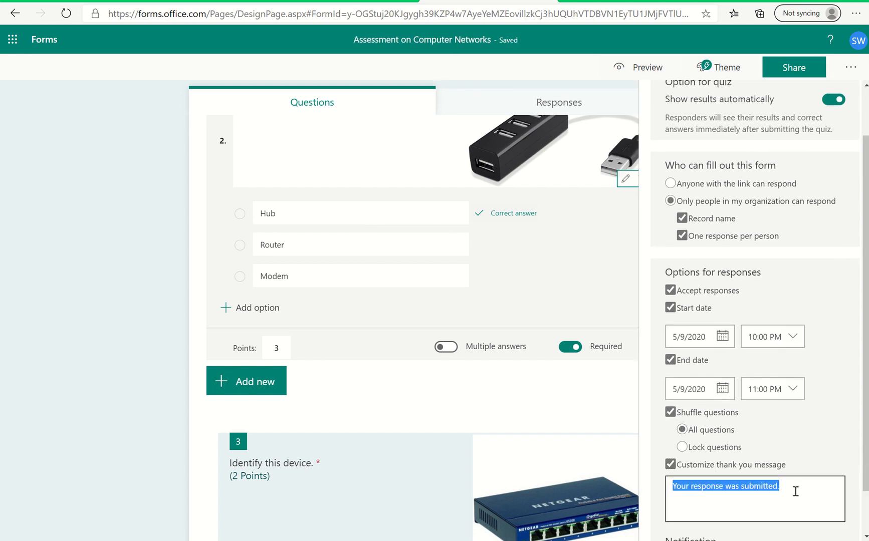
click(795, 491)
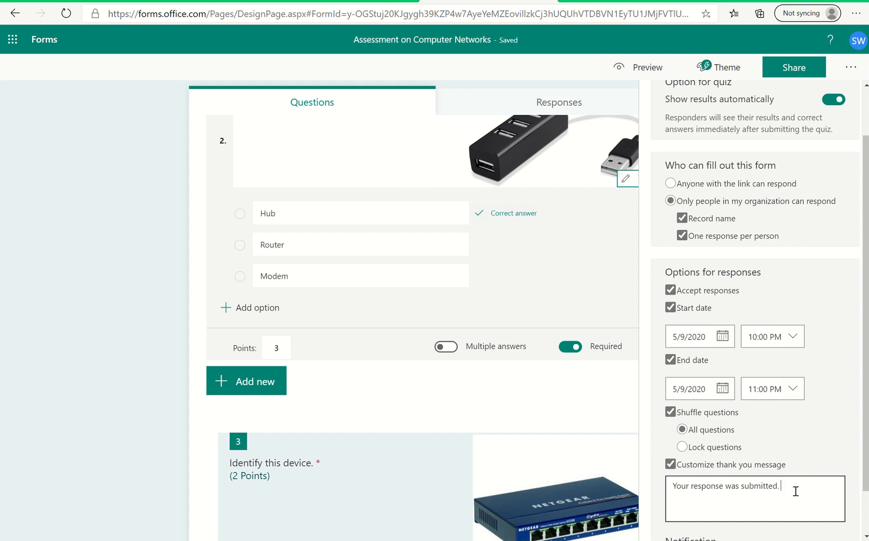
text(Question)
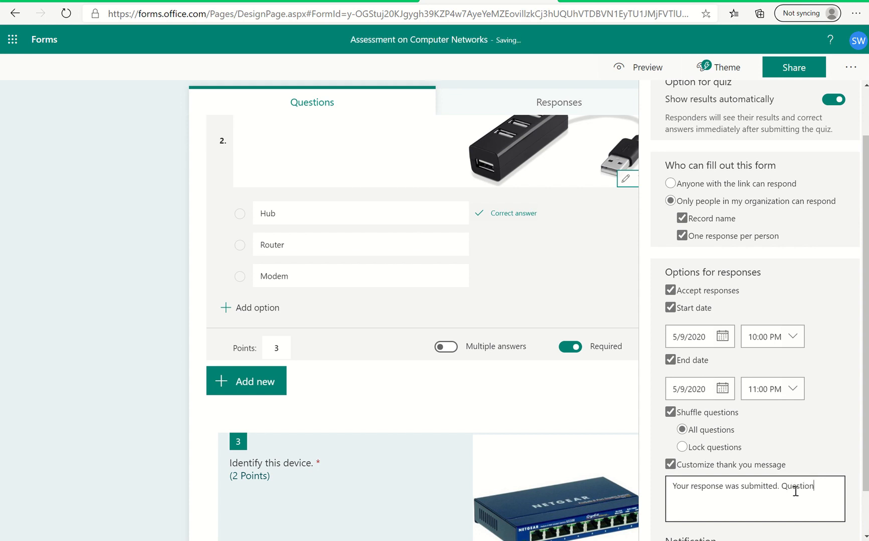
text( 1 ha)
text(will be)
text( evalua)
text(ted by the teach)
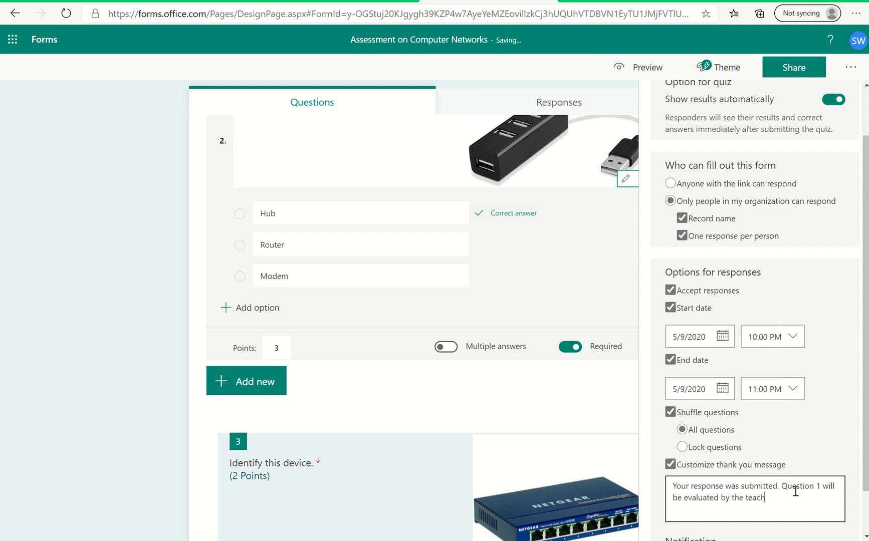
text(er and your score will be updated)
Continue the thank you message with the sentence "You will receive your final scores by Monday.".
key(BackSpace)
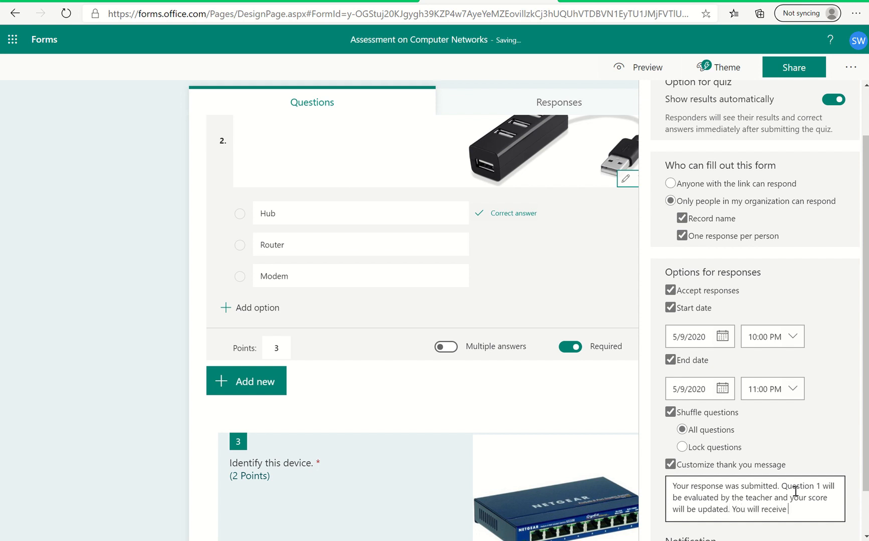
text(your final score)
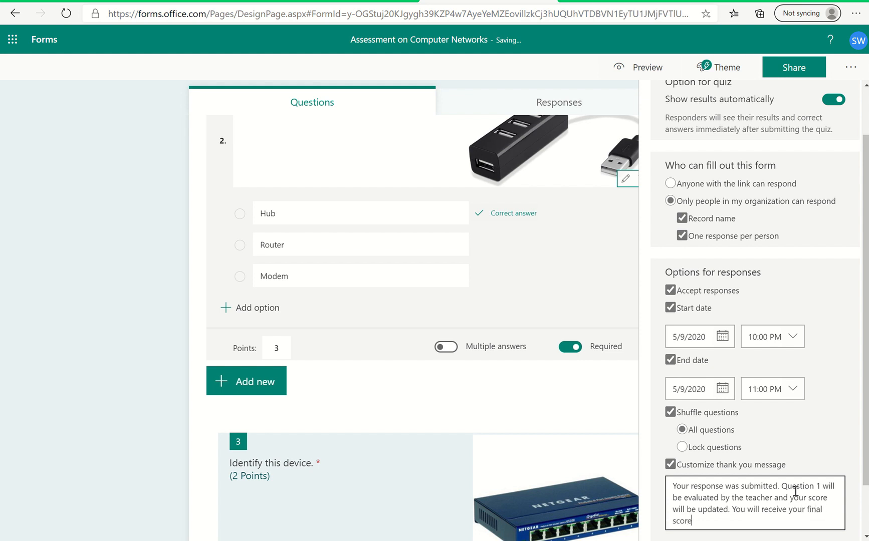
text(s by Monday.)
scroll(795, 441, down, 1)
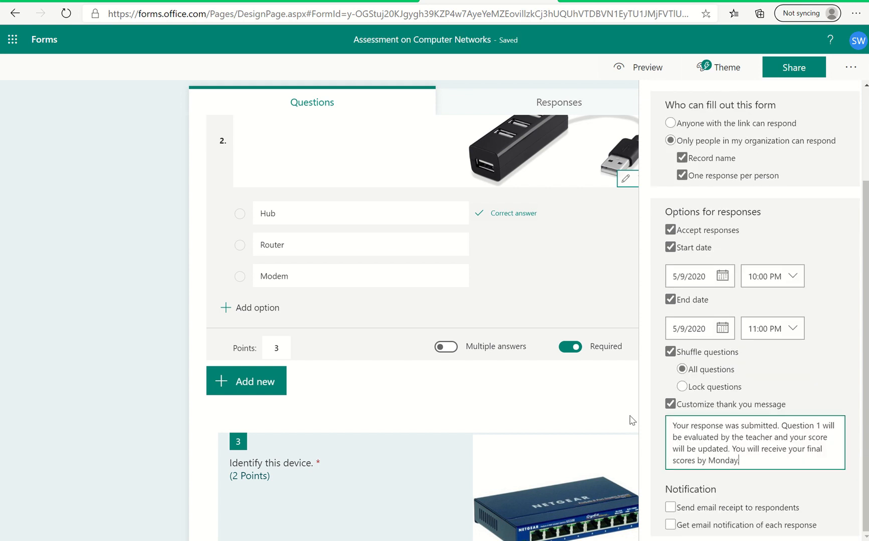
Enable email receipts to respondents and email notification of each response.
scroll(510, 413, down, 2)
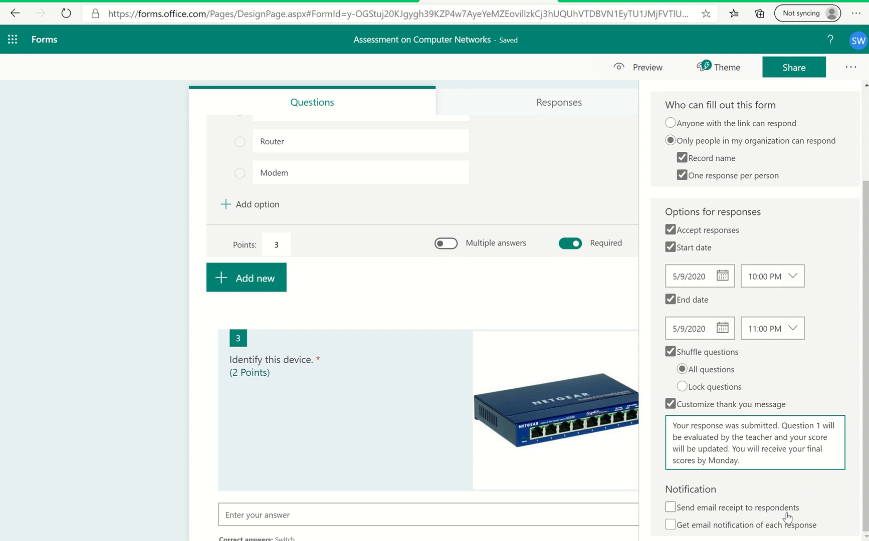
click(671, 508)
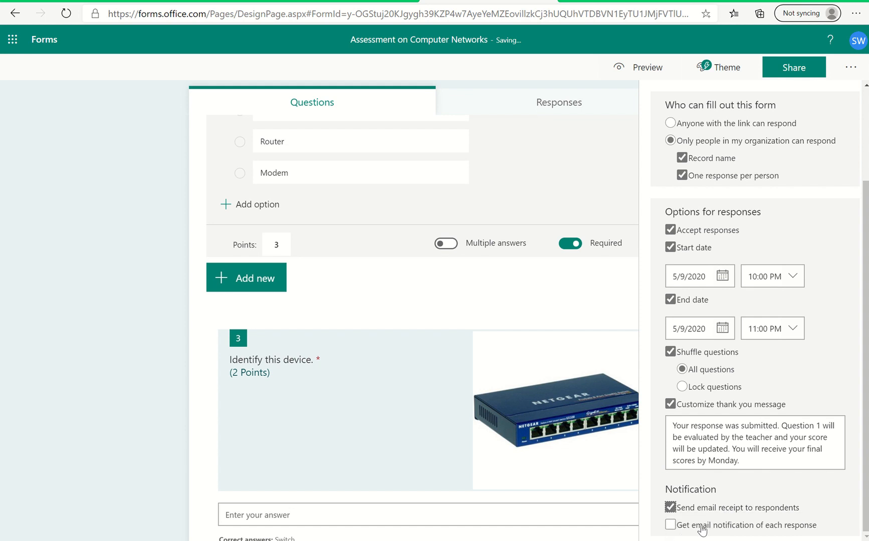
click(670, 526)
scroll(788, 343, up, 1)
scroll(787, 343, up, 2)
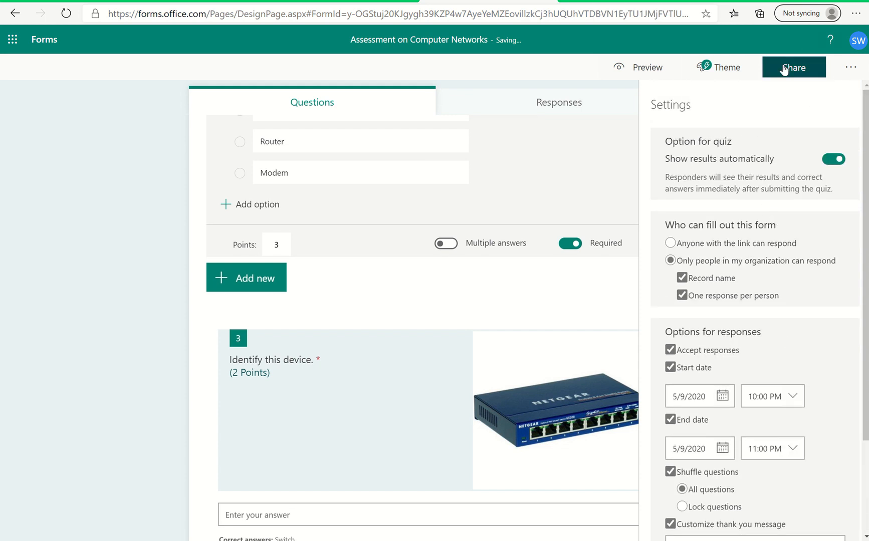
Keep sharing restricted to people in the organization and copy the quiz's response link.
click(804, 66)
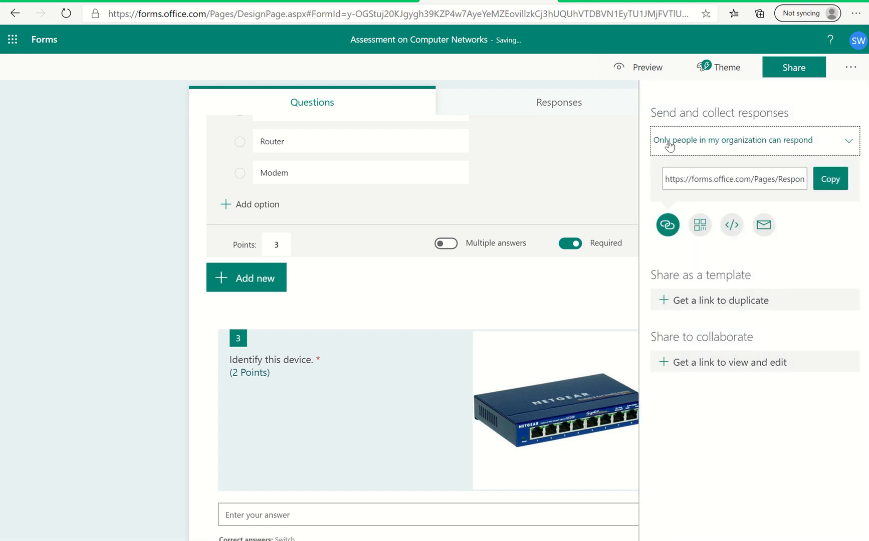
click(701, 139)
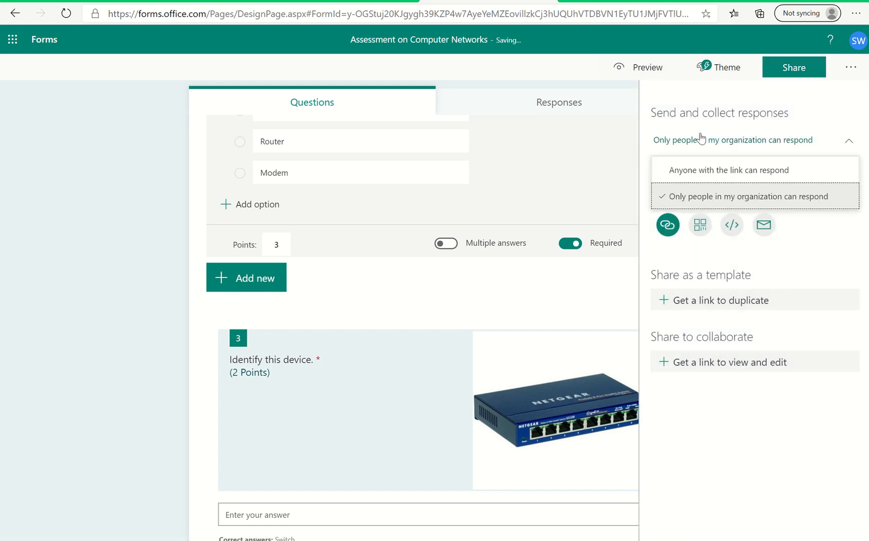
click(791, 198)
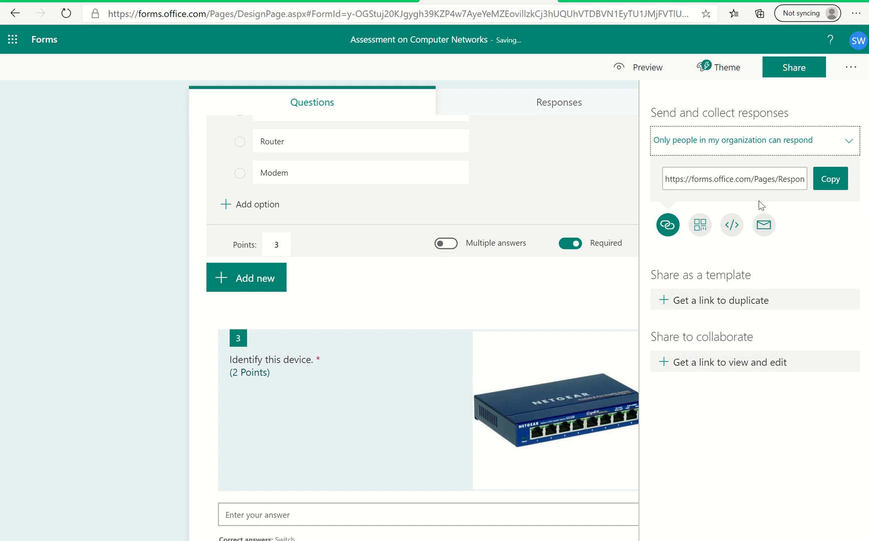
click(839, 181)
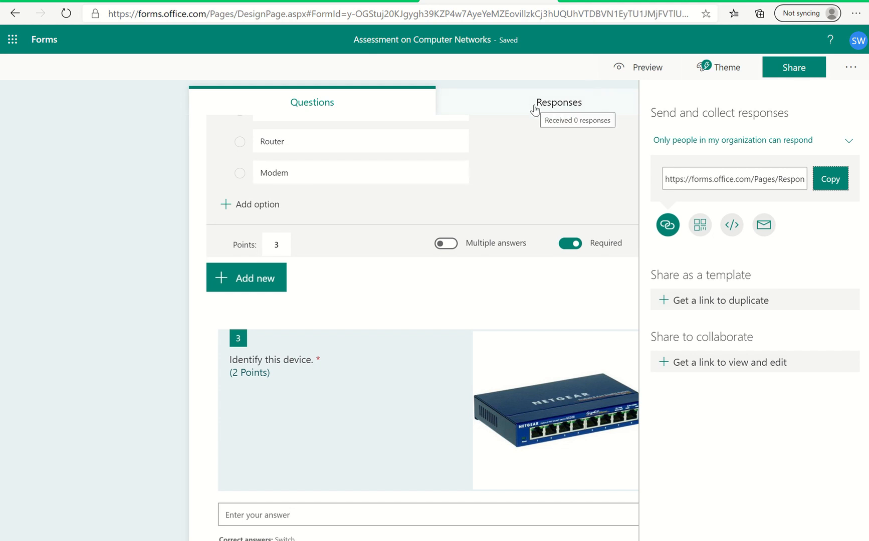
Open the preview of the quiz as respondents see it on a computer.
click(641, 65)
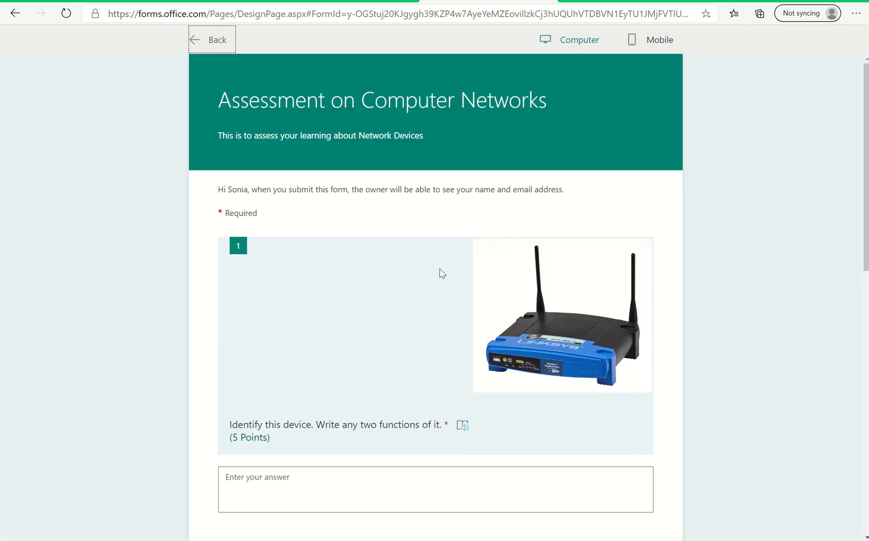
Answer the router question in the preview with "The device is router. Its functions are to convert analog signals to digital.".
scroll(514, 310, down, 2)
scroll(514, 310, up, 2)
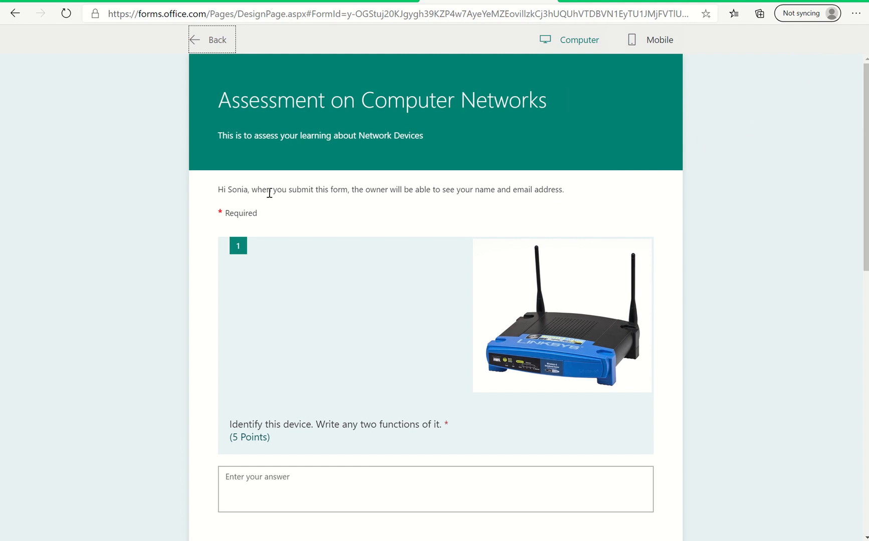
scroll(353, 275, down, 3)
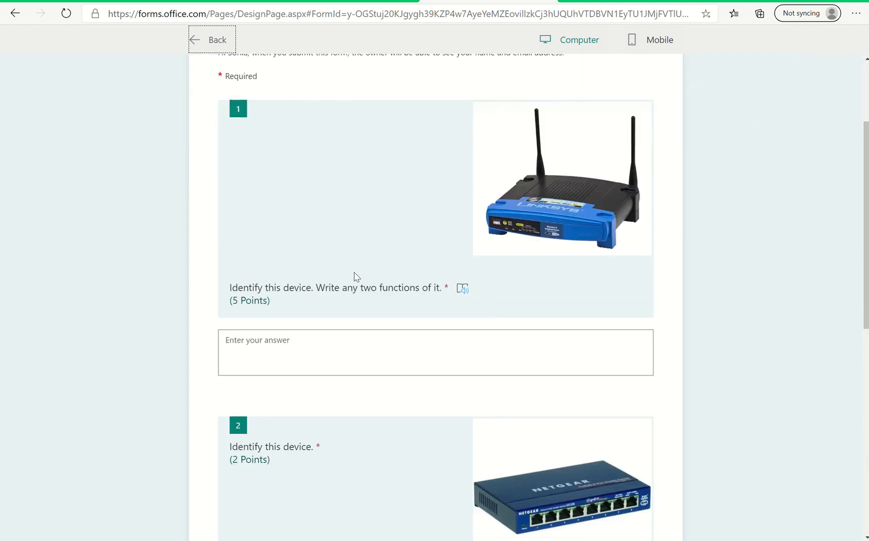
click(274, 341)
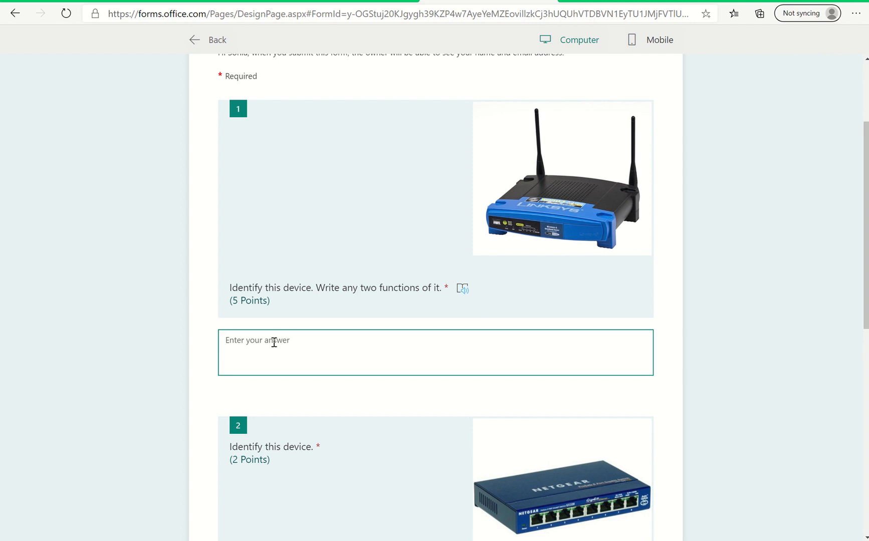
text(R)
key(BackSpace)
text(The)
text( device)
text( is you)
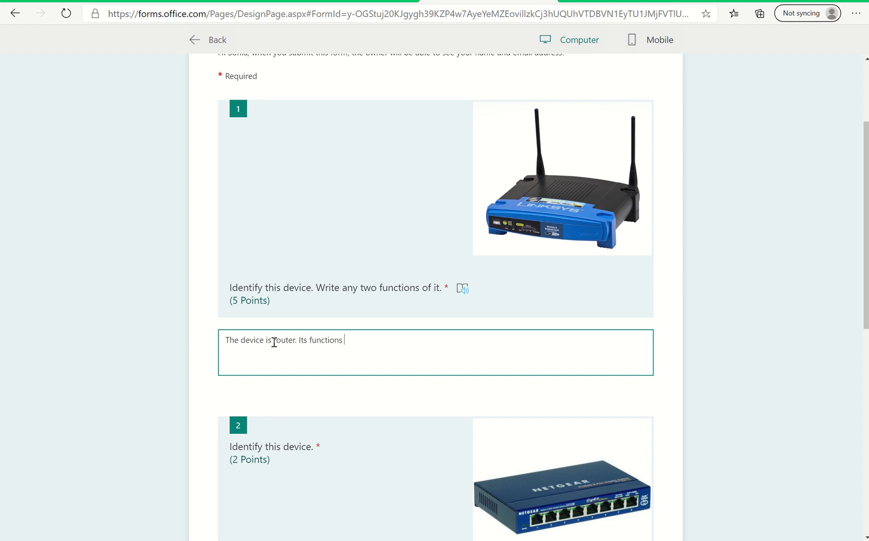
text(o convert analog signals)
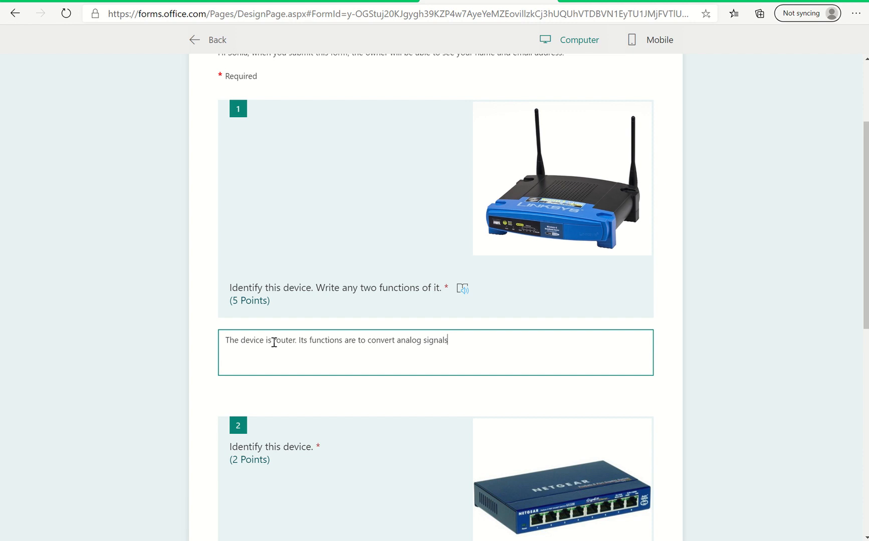
text( to digital.)
Answer the 2-point "Identify this device." question with "Switch".
scroll(274, 342, down, 3)
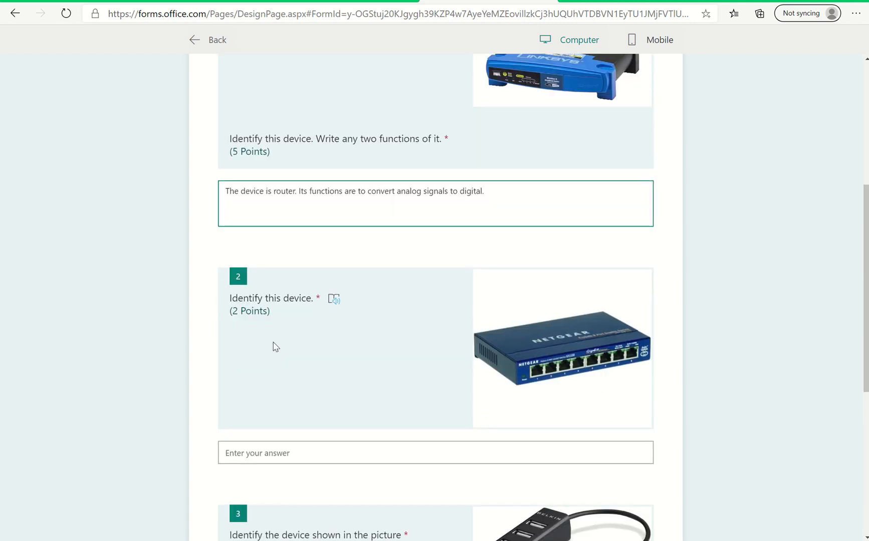
click(260, 451)
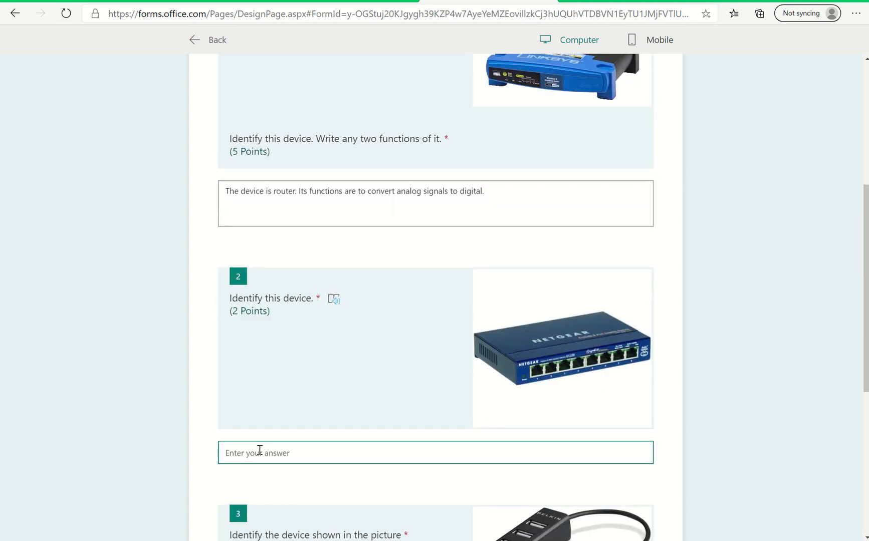
text(Hub)
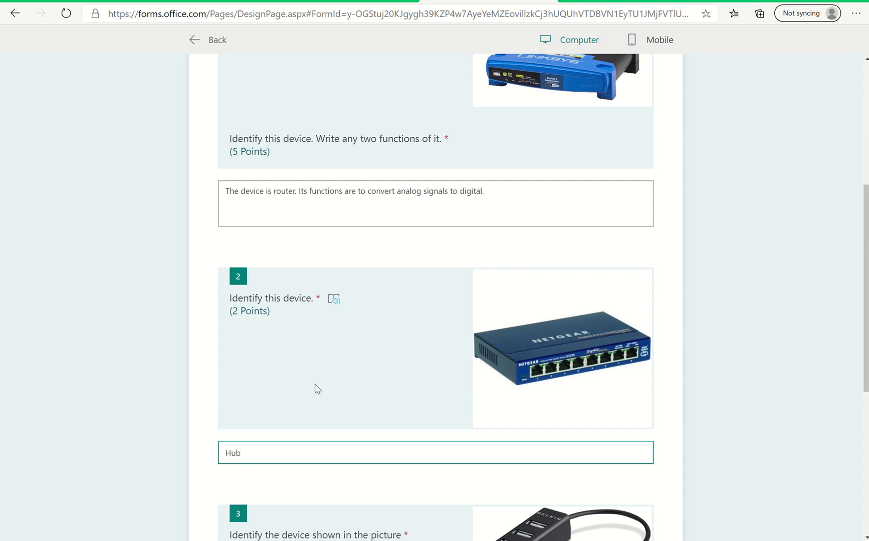
scroll(371, 368, down, 1)
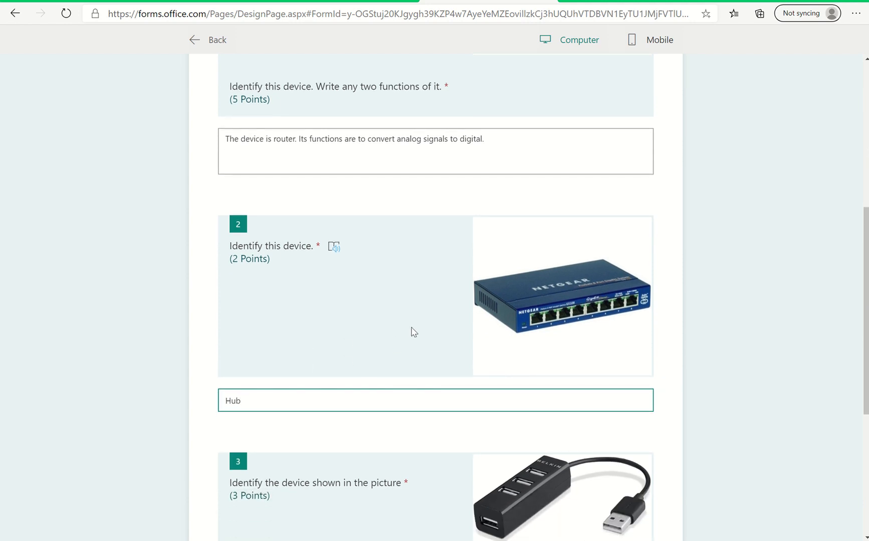
scroll(412, 332, down, 1)
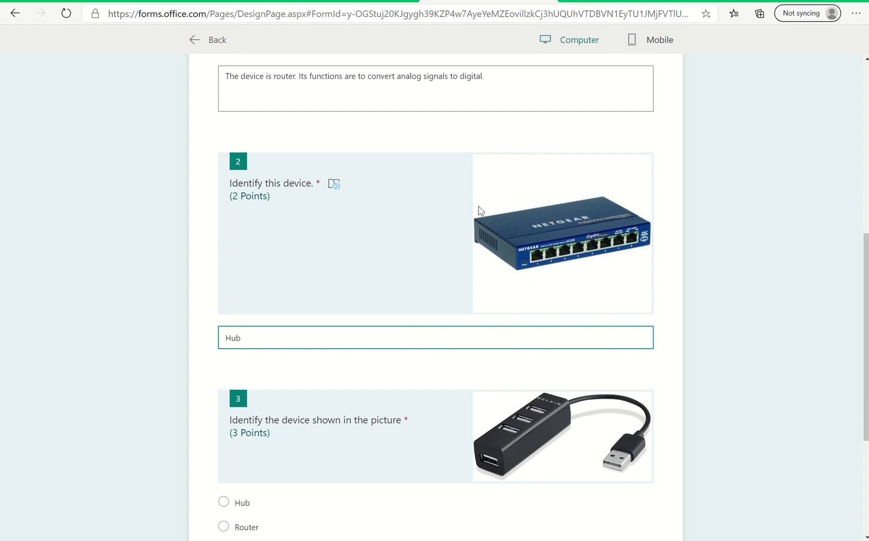
key(BackSpace)
key(BackSpace)
text(S)
Choose Hub for the 3-point picture question and try to submit the quiz without requesting an email receipt.
scroll(320, 416, down, 2)
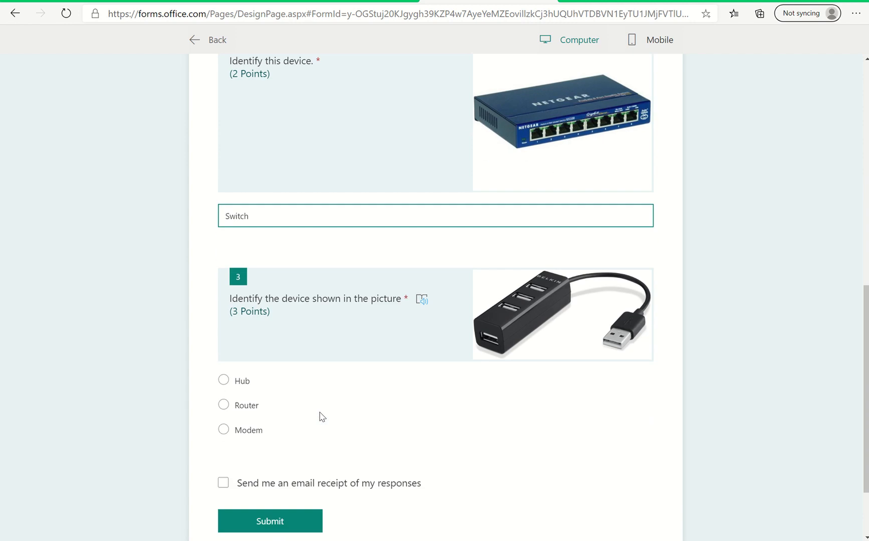
click(224, 382)
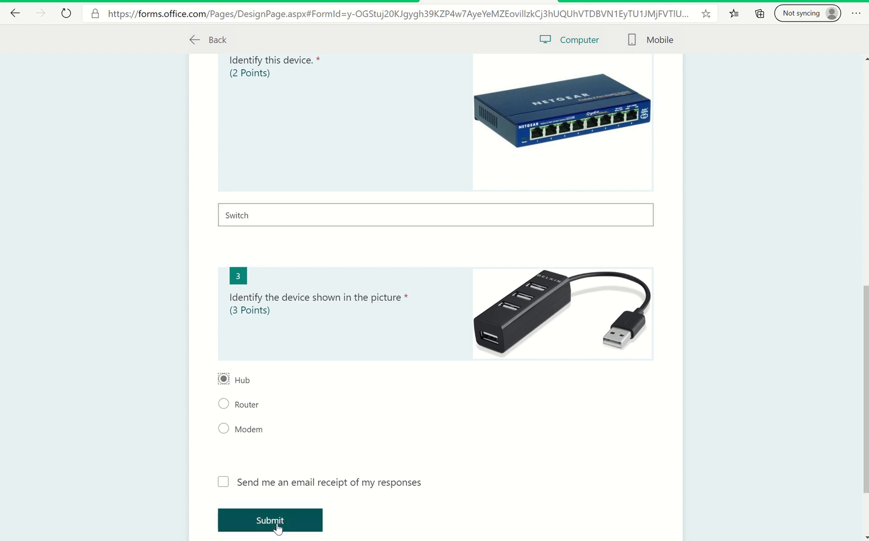
scroll(336, 497, down, 2)
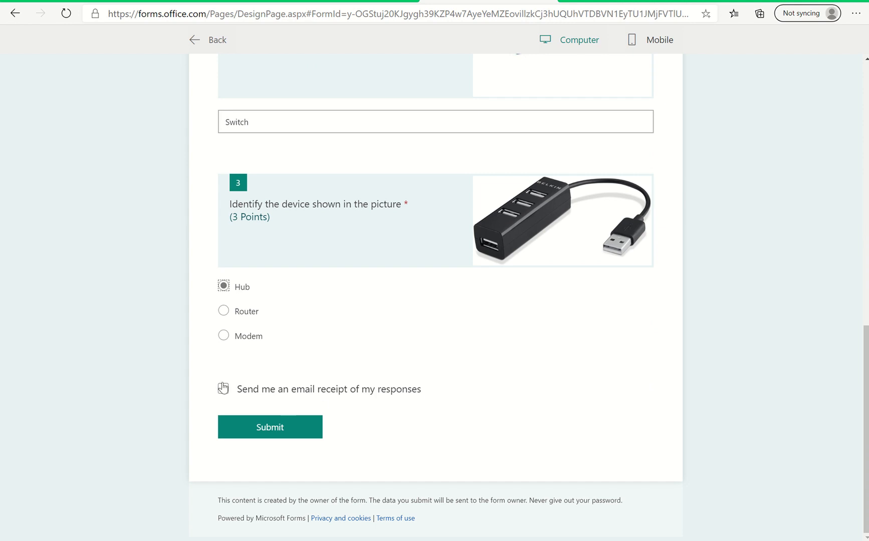
click(261, 432)
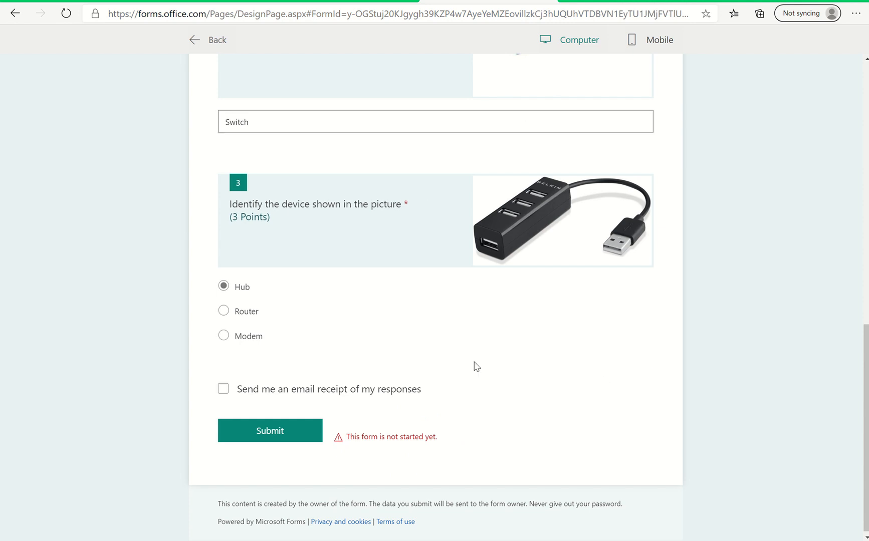
scroll(468, 357, up, 1)
scroll(467, 356, up, 2)
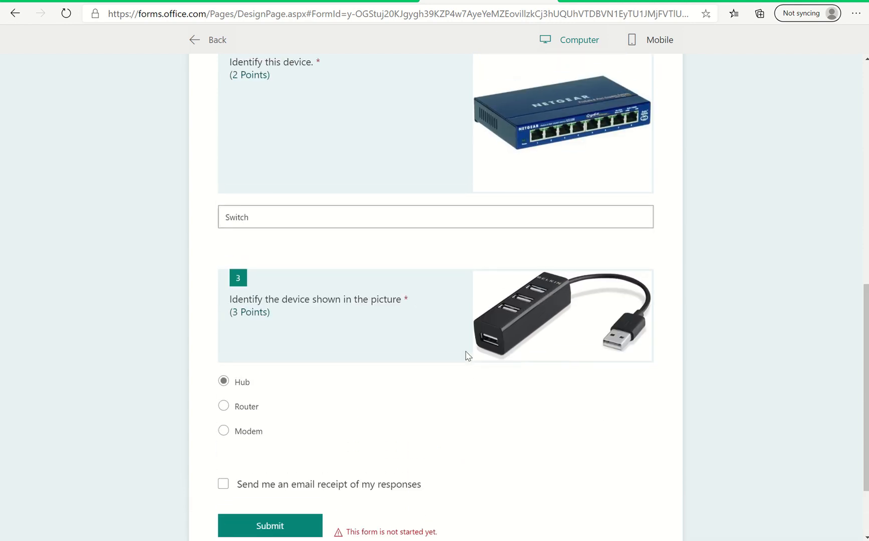
scroll(466, 356, down, 1)
scroll(466, 356, up, 6)
scroll(466, 355, up, 5)
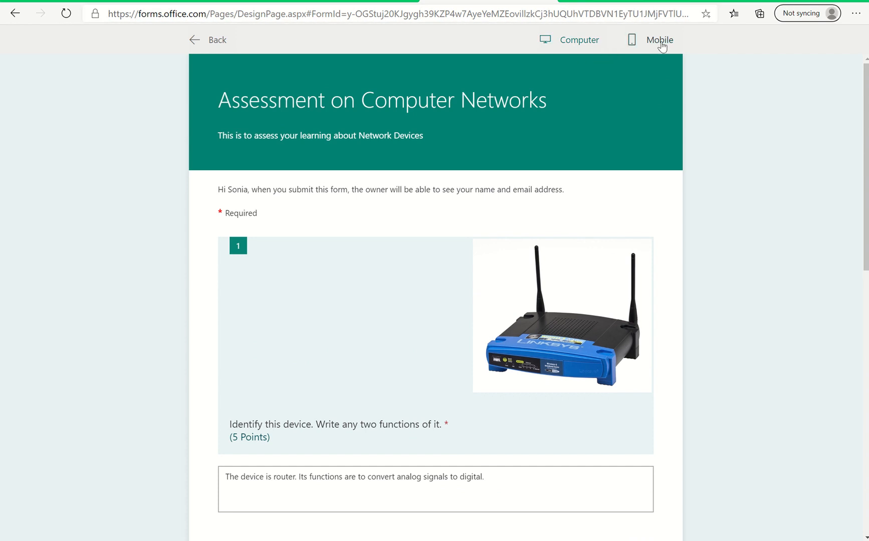
Leave the preview and set the start time for accepting responses to 9:30 PM in the quiz settings.
click(194, 41)
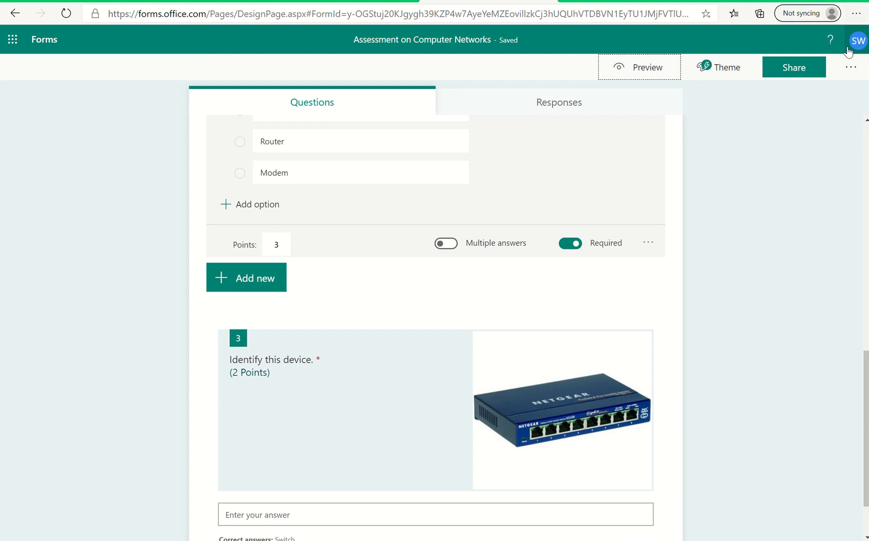
click(847, 70)
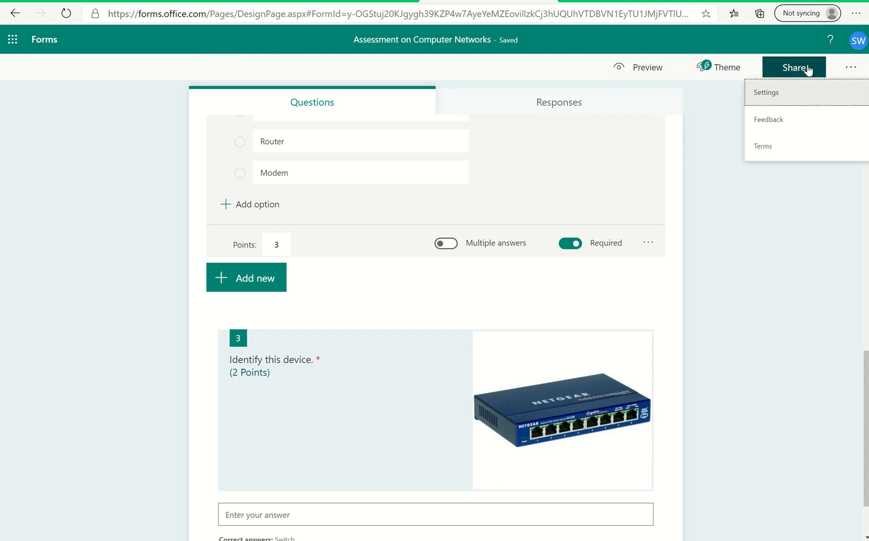
click(795, 70)
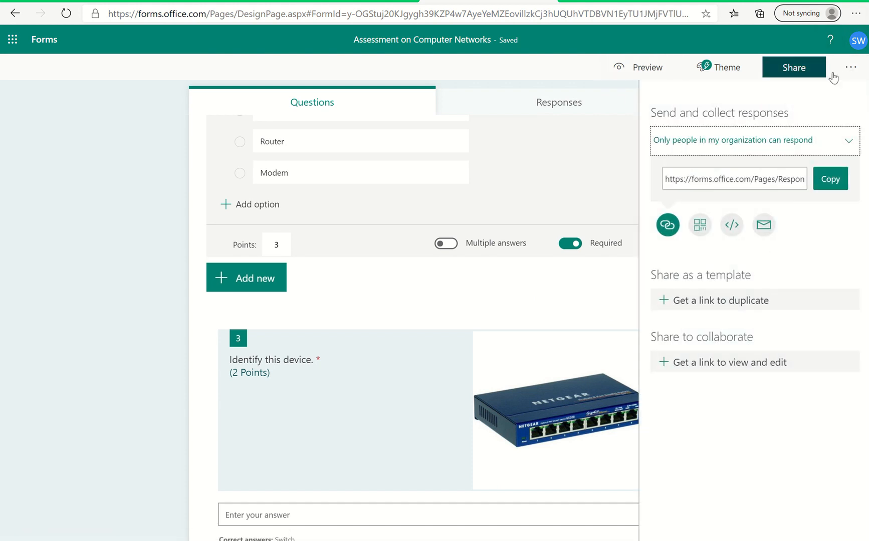
click(852, 71)
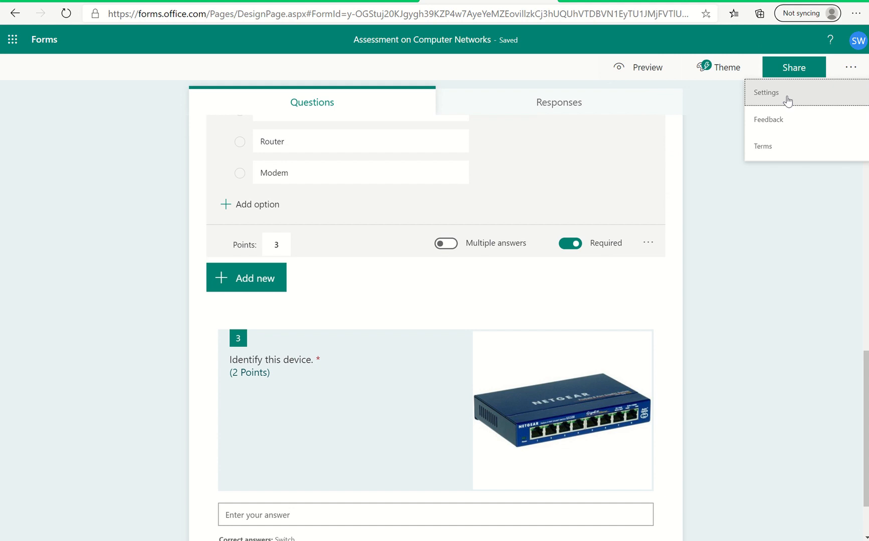
click(789, 99)
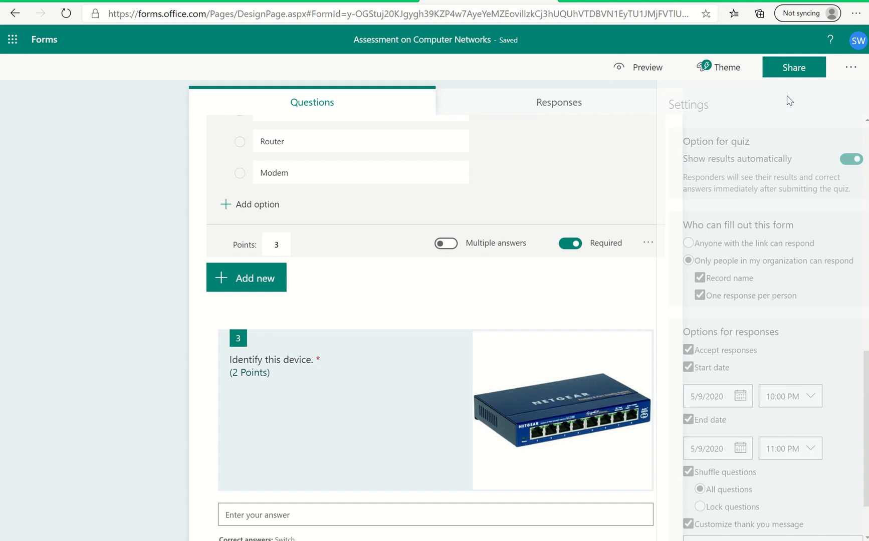
click(791, 398)
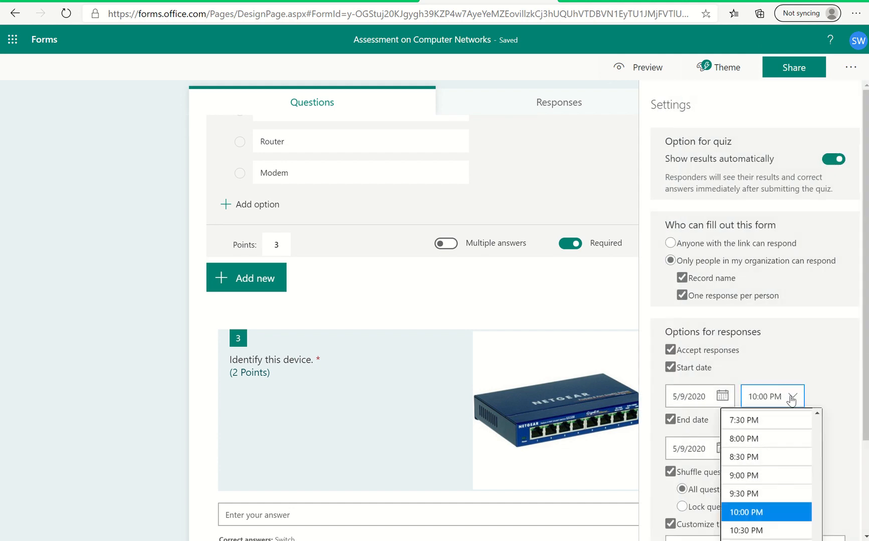
click(762, 495)
Reopen the quiz preview and choose Hub for the question "Identify the device shown in the picture".
click(643, 72)
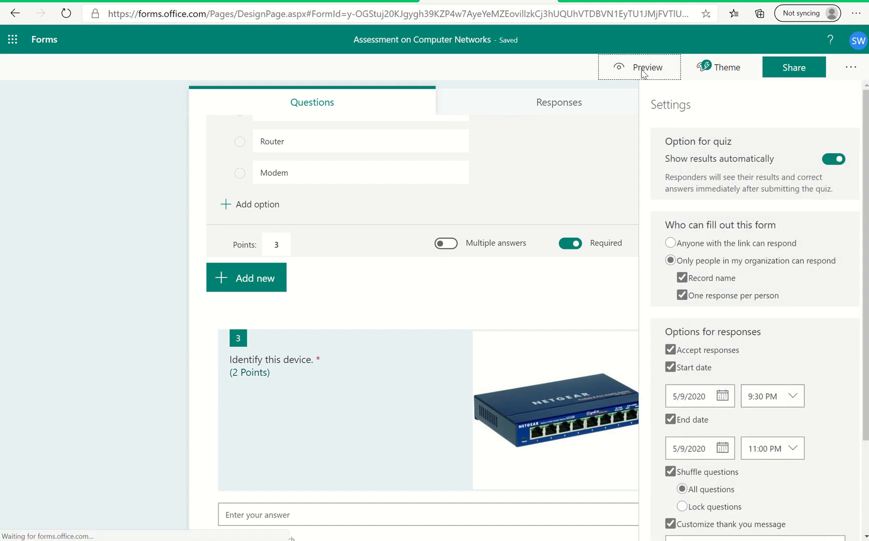
scroll(553, 126, down, 2)
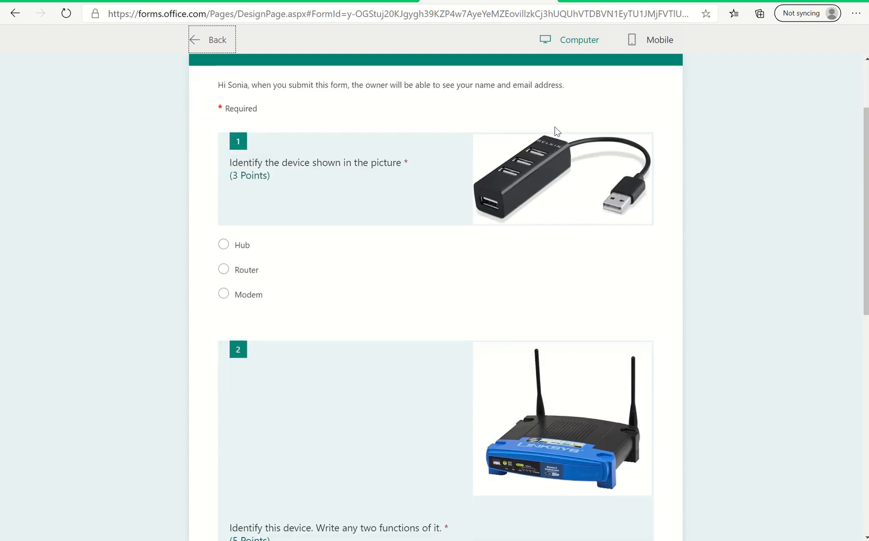
scroll(556, 131, down, 1)
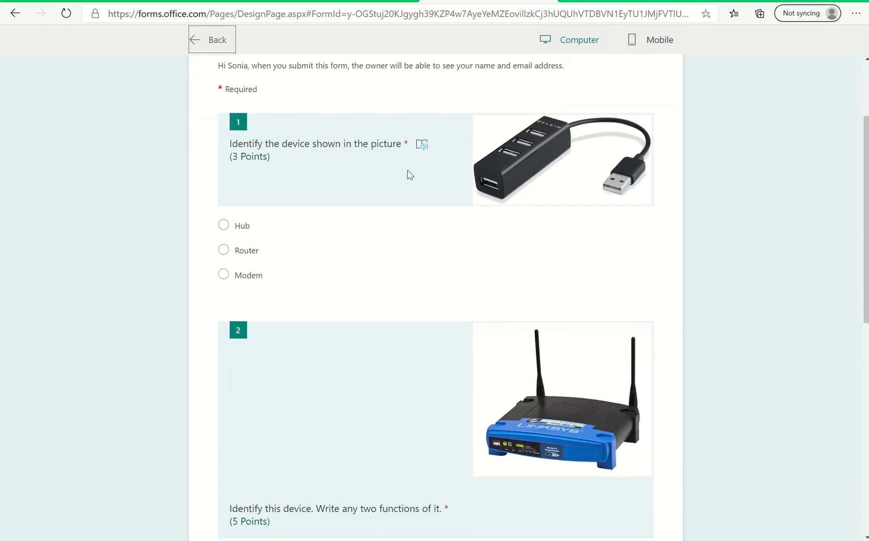
click(243, 226)
Answer the 5-point question with "The device is Router. Its functions are - a) Signal conversion b) to connect to Internet".
scroll(300, 393, down, 5)
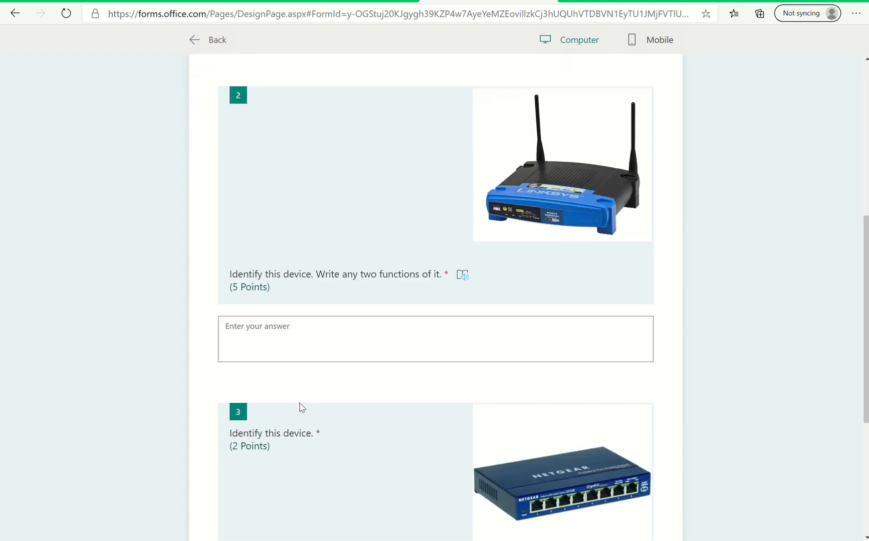
click(259, 294)
text(R)
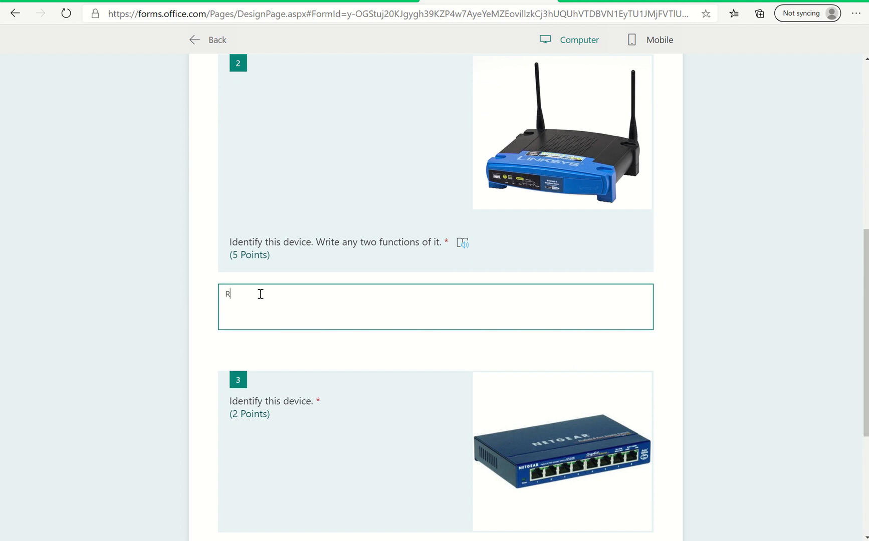
key(BackSpace)
text(The)
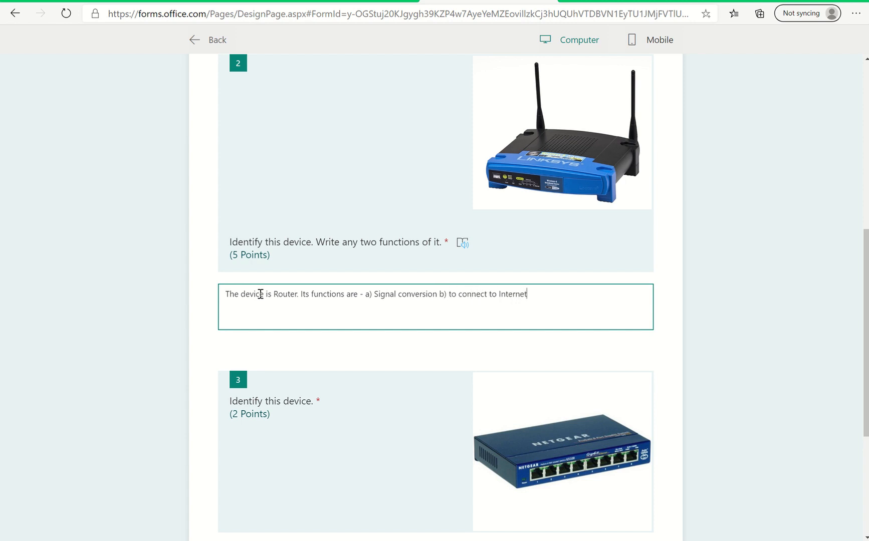
Answer the last question with "Switch" and submit the quiz.
scroll(260, 294, down, 3)
click(269, 411)
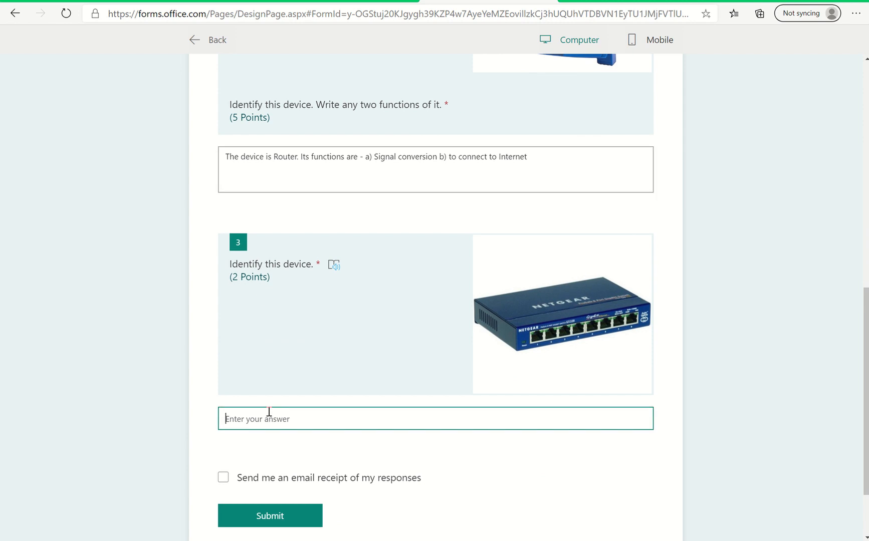
text(Switch)
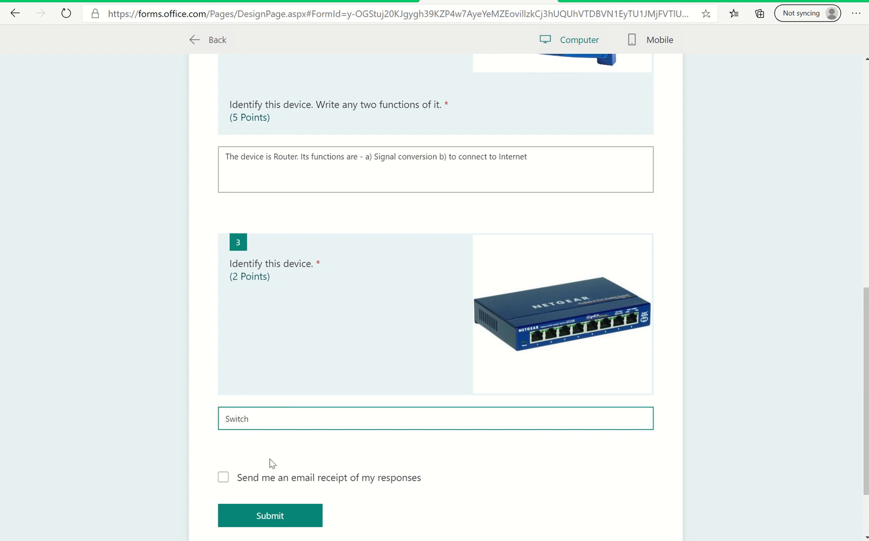
click(263, 514)
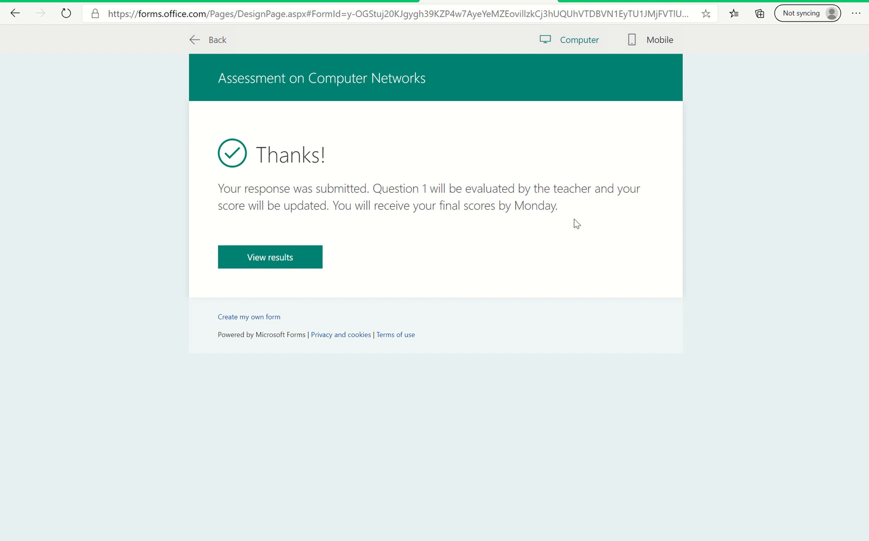
Review the submitted quiz's results and the points for each question, and return to the thank you page.
click(271, 259)
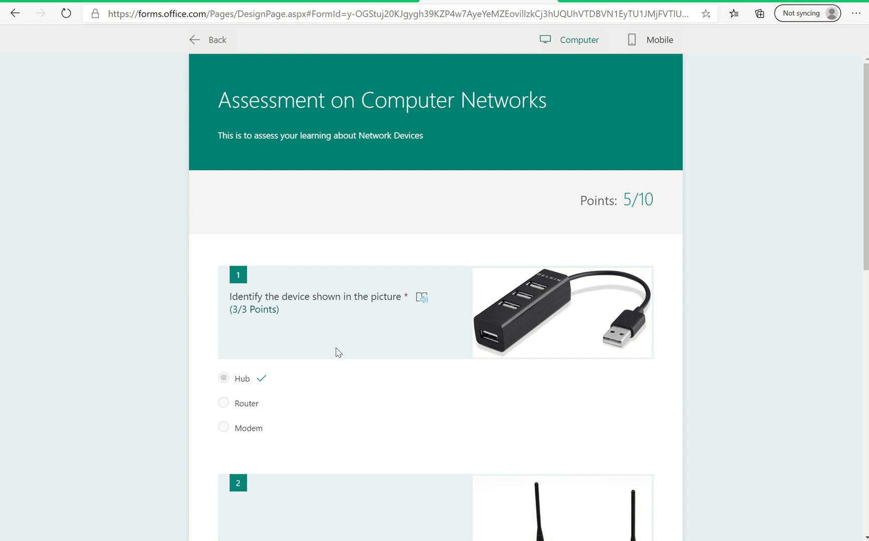
scroll(334, 356, down, 1)
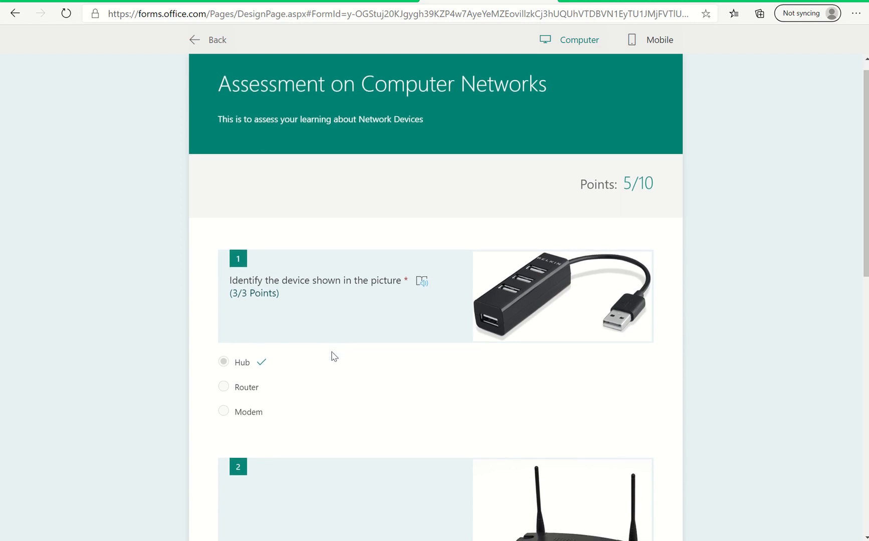
scroll(335, 357, down, 2)
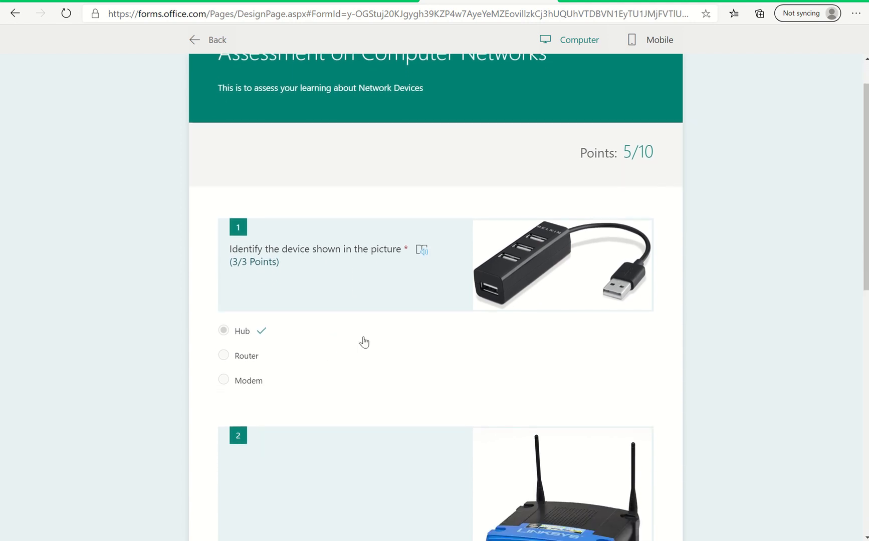
scroll(315, 426, down, 1)
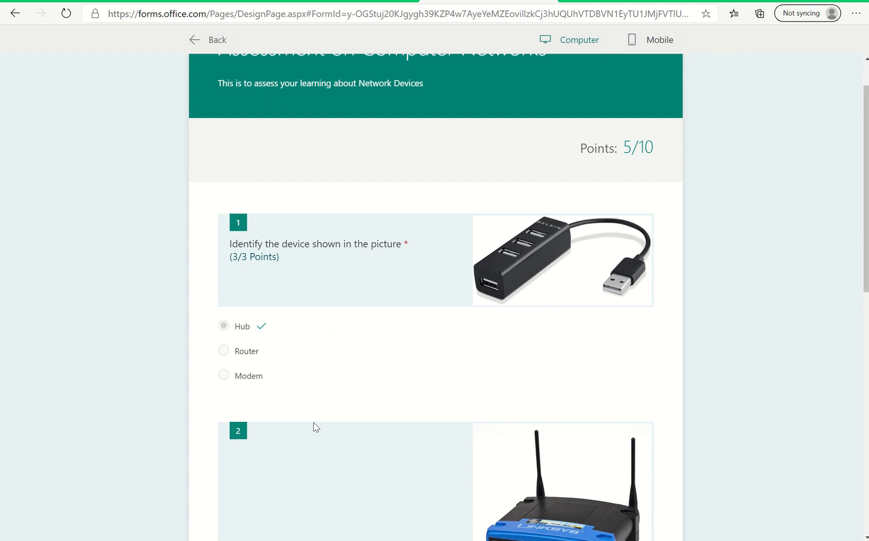
scroll(315, 426, down, 3)
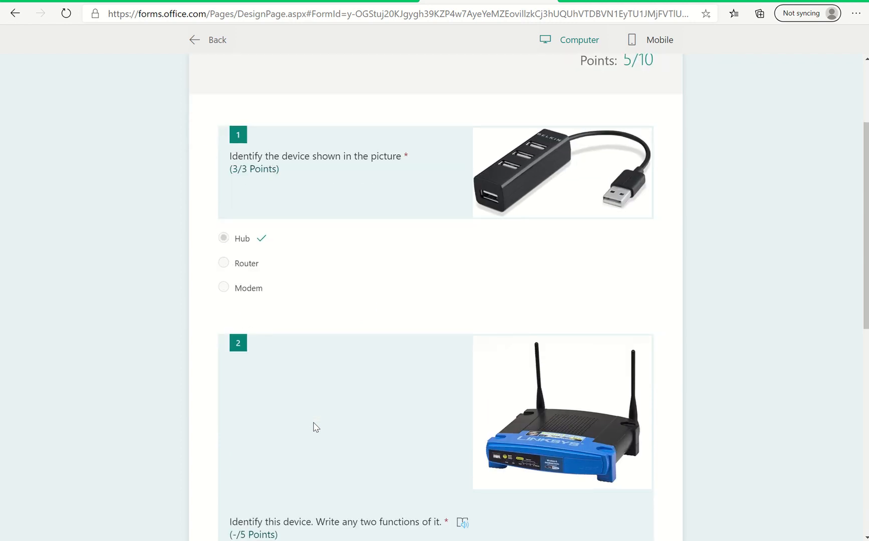
scroll(296, 383, down, 5)
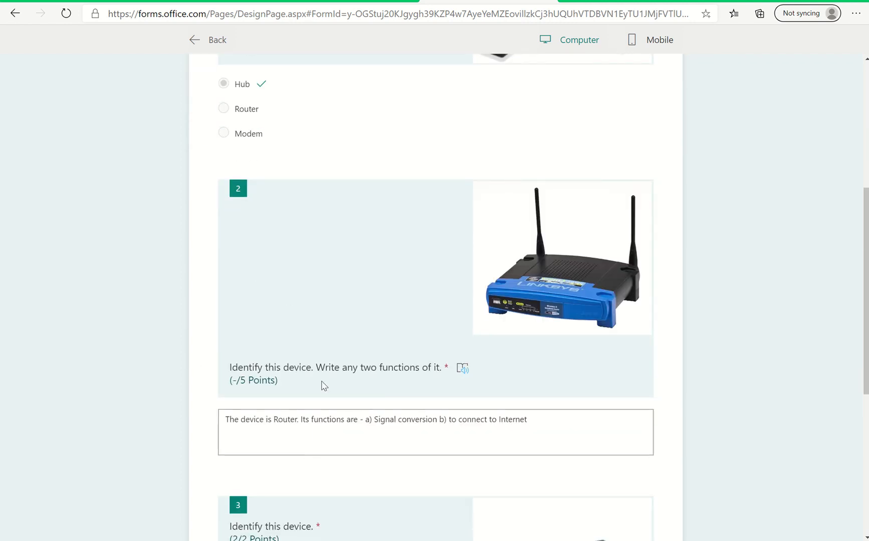
scroll(317, 410, down, 6)
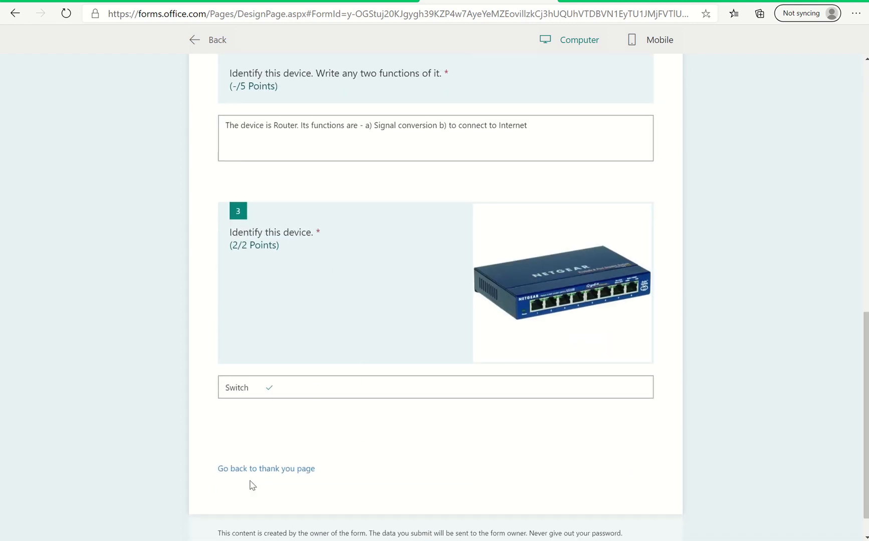
click(264, 472)
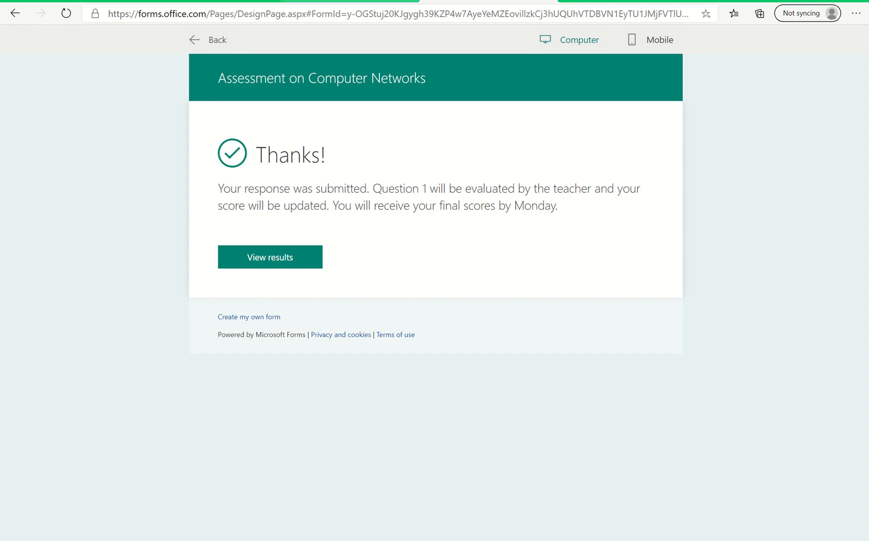
mouse_move(405, 1)
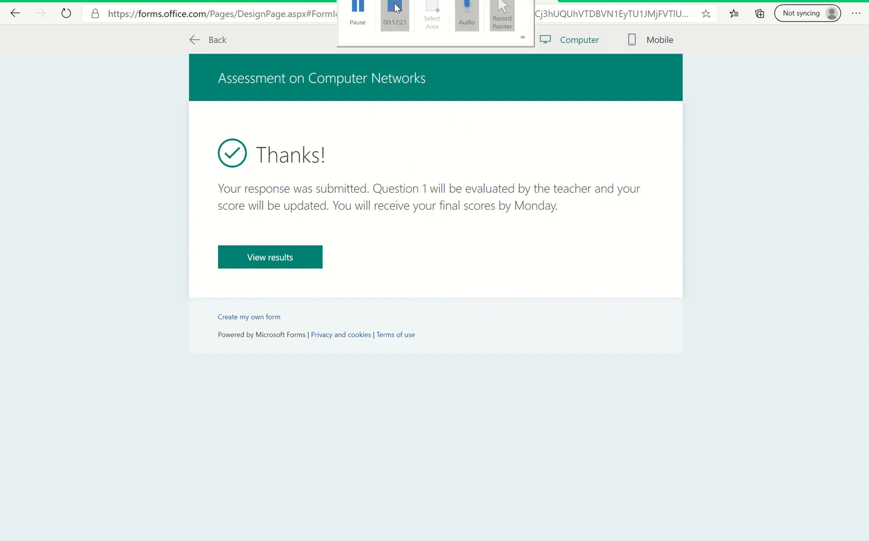